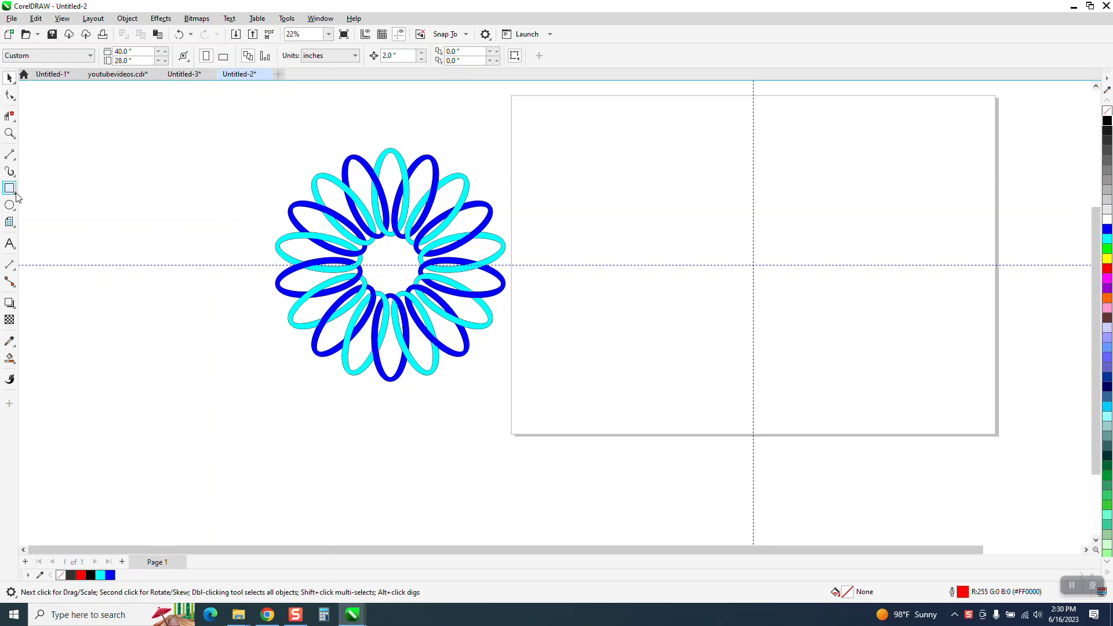
# Step: Draw a tall ellipse centred on the page and narrow it symmetrically to about 2.6 by 7.7 inches
pyautogui.click(10, 205)
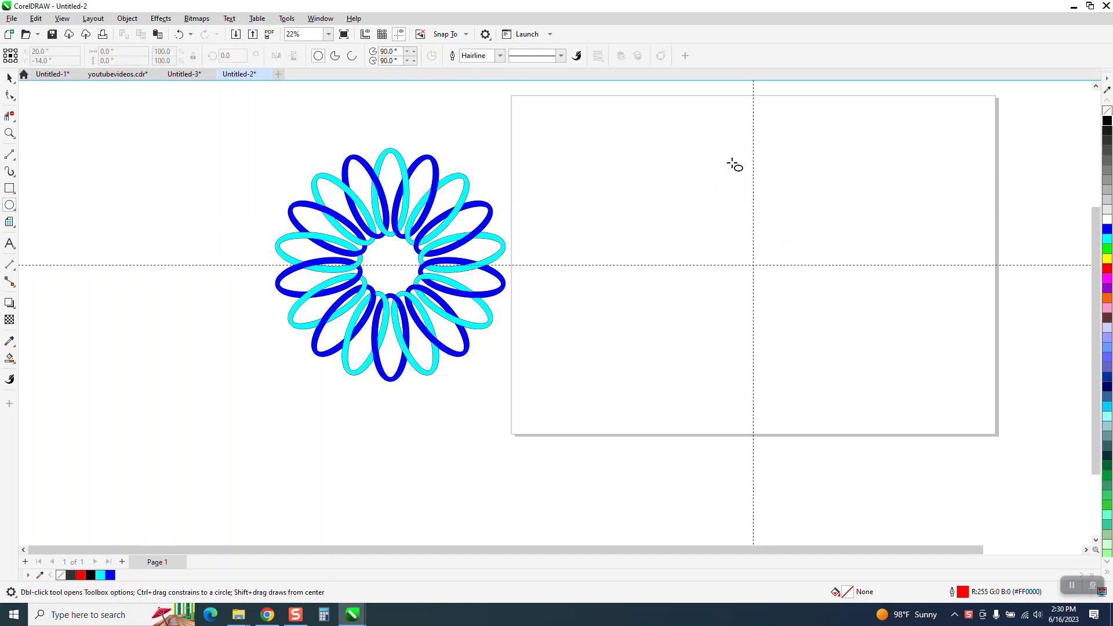
pyautogui.moveTo(515, 155); pyautogui.dragTo(479, 249)
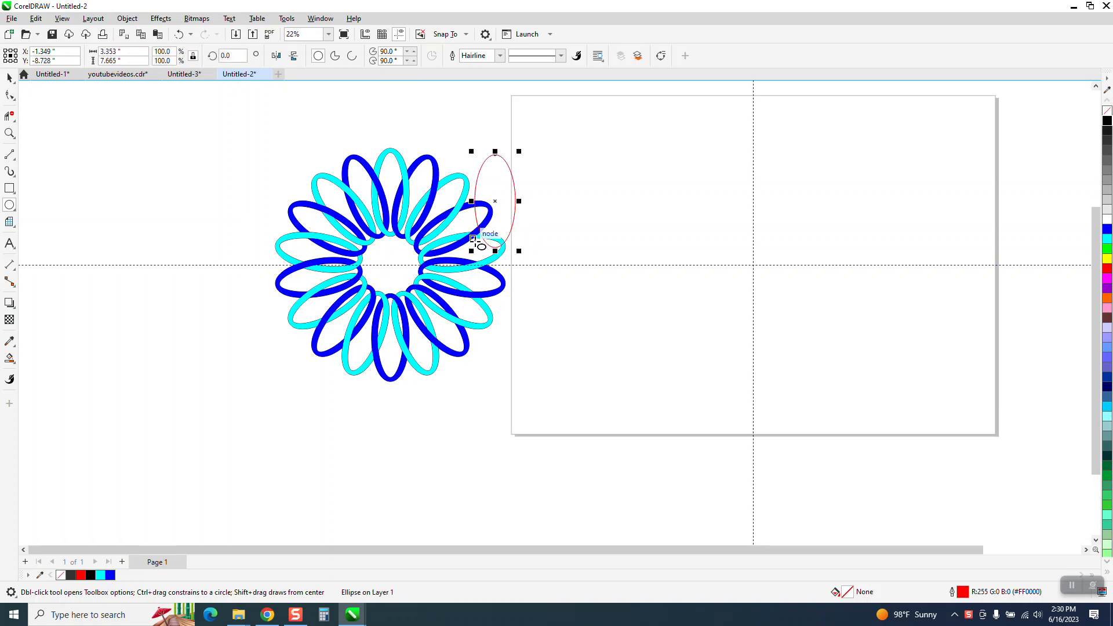
pyautogui.press('p')
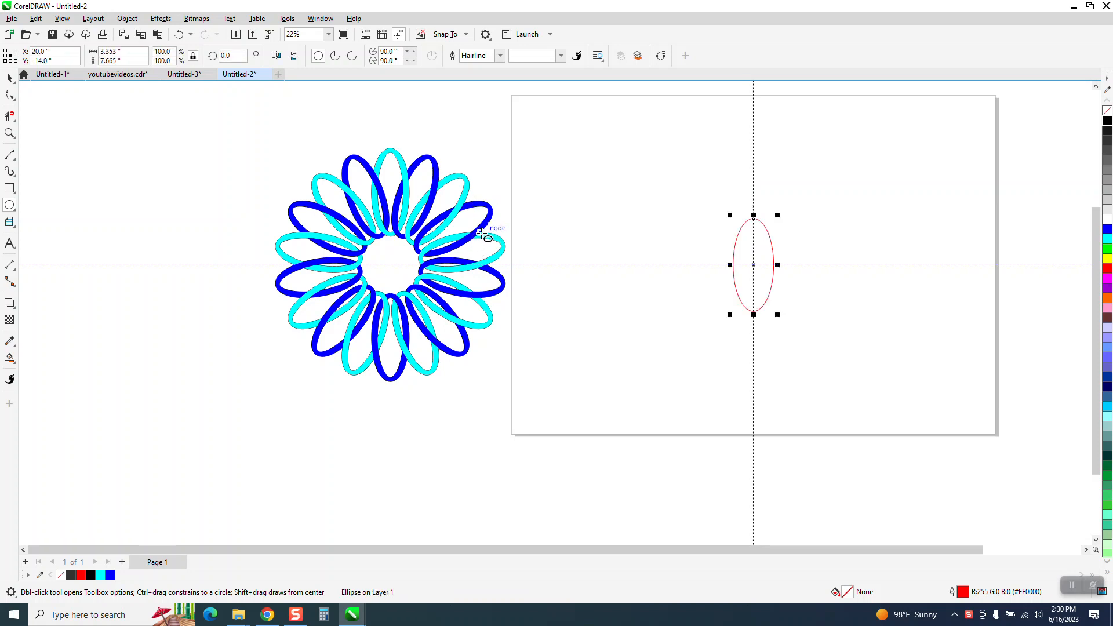
pyautogui.moveTo(777, 265); pyautogui.dragTo(769, 265)
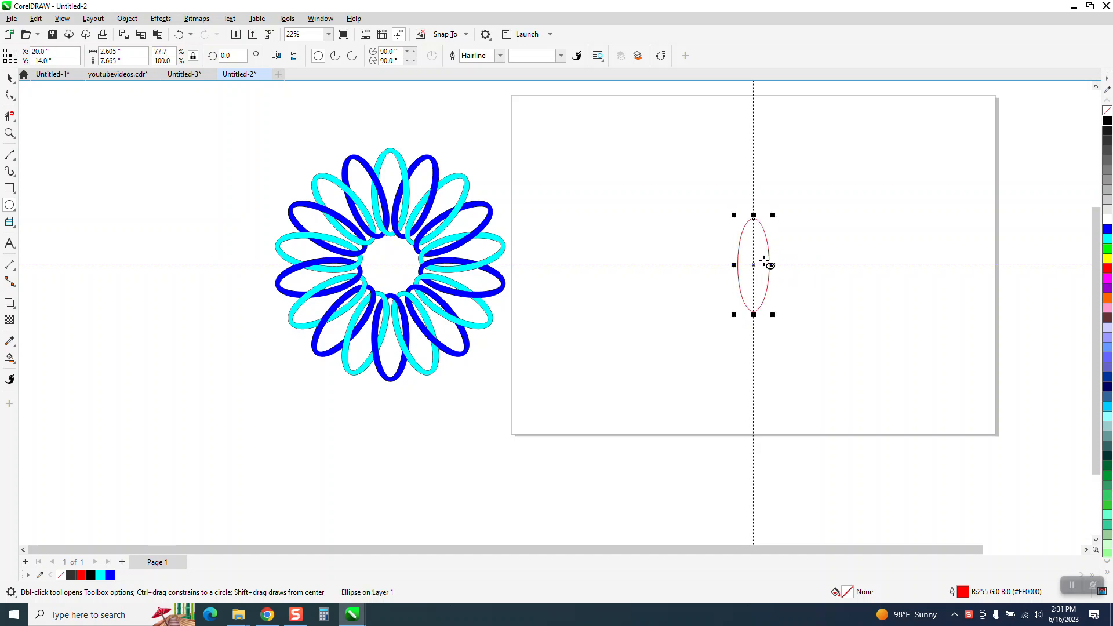
# Step: Give the ellipse a 24 pt outline and convert that outline to an object
pyautogui.click(500, 56)
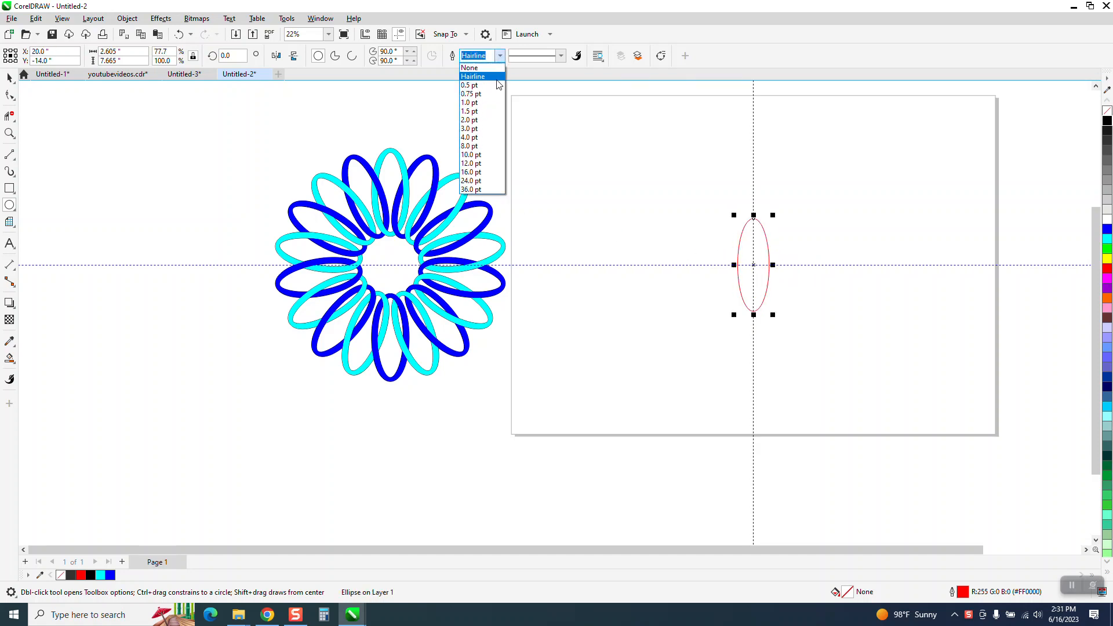
pyautogui.click(493, 180)
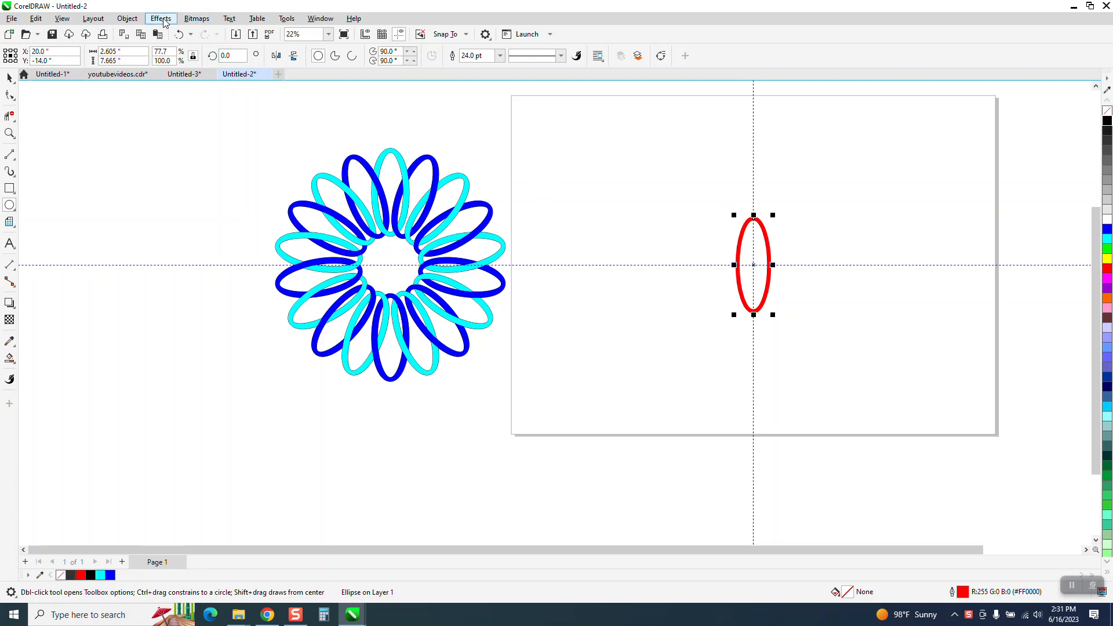
pyautogui.click(127, 18)
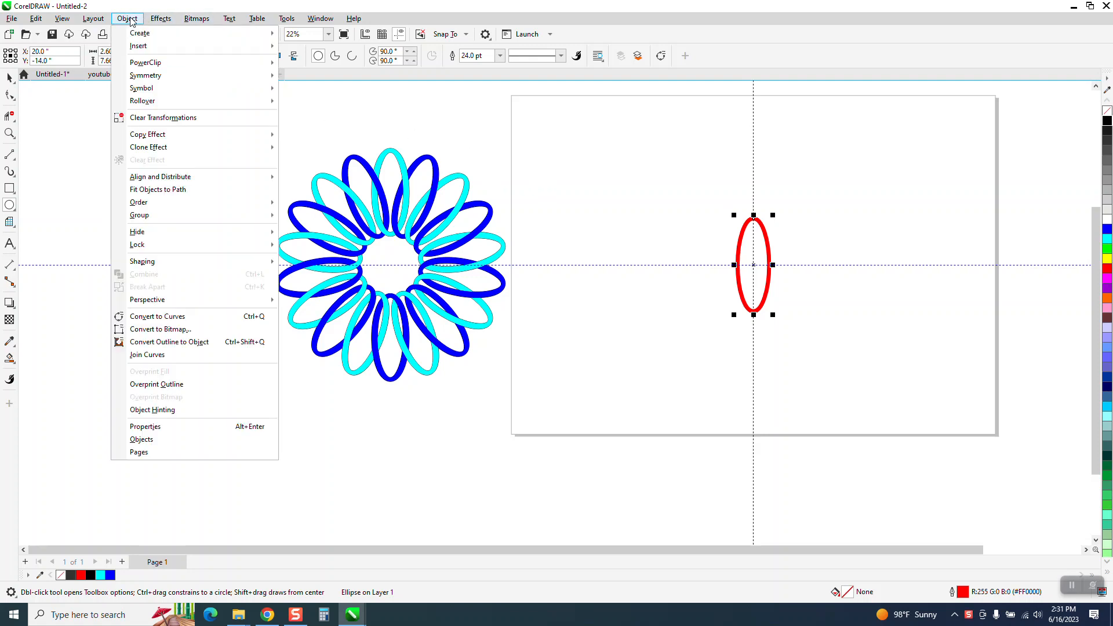
pyautogui.click(187, 342)
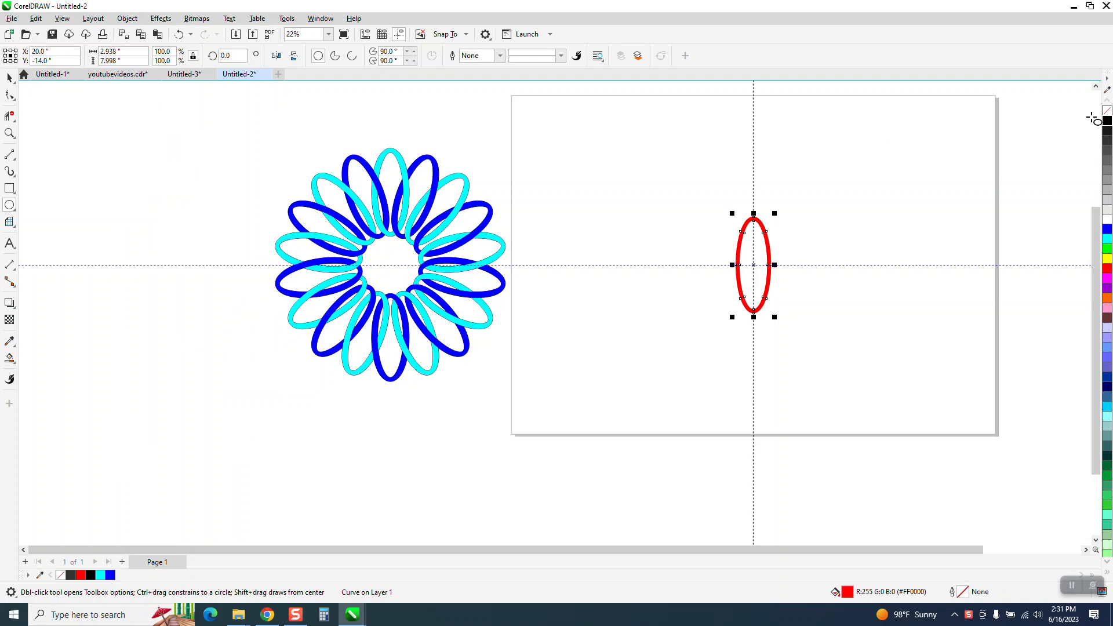
# Step: Give the ring no fill and a black hairline outline, and move it 8 inches straight up along the vertical guideline
pyautogui.click(1107, 111)
pyautogui.rightClick(1107, 120)
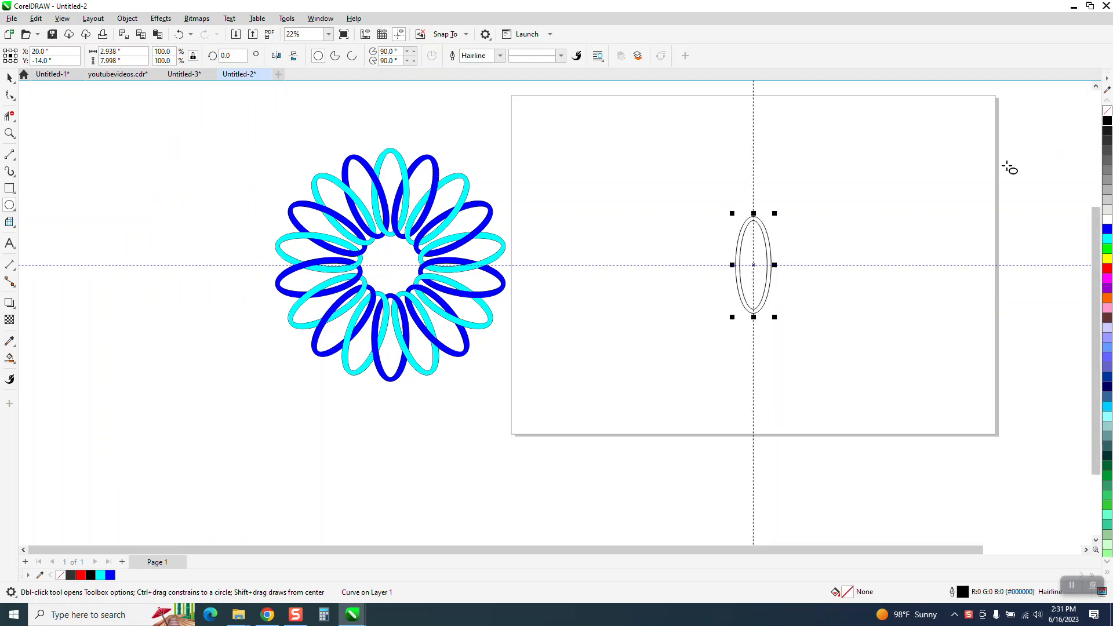
pyautogui.press('Up')
pyautogui.press('Up')
pyautogui.press('Up')
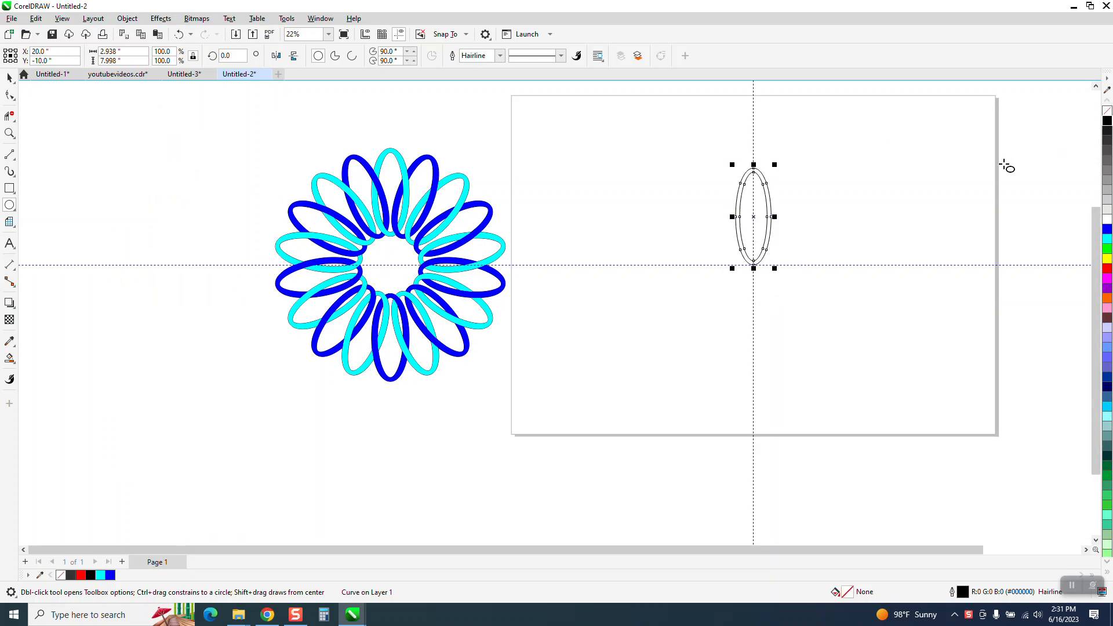
pyautogui.press('Up')
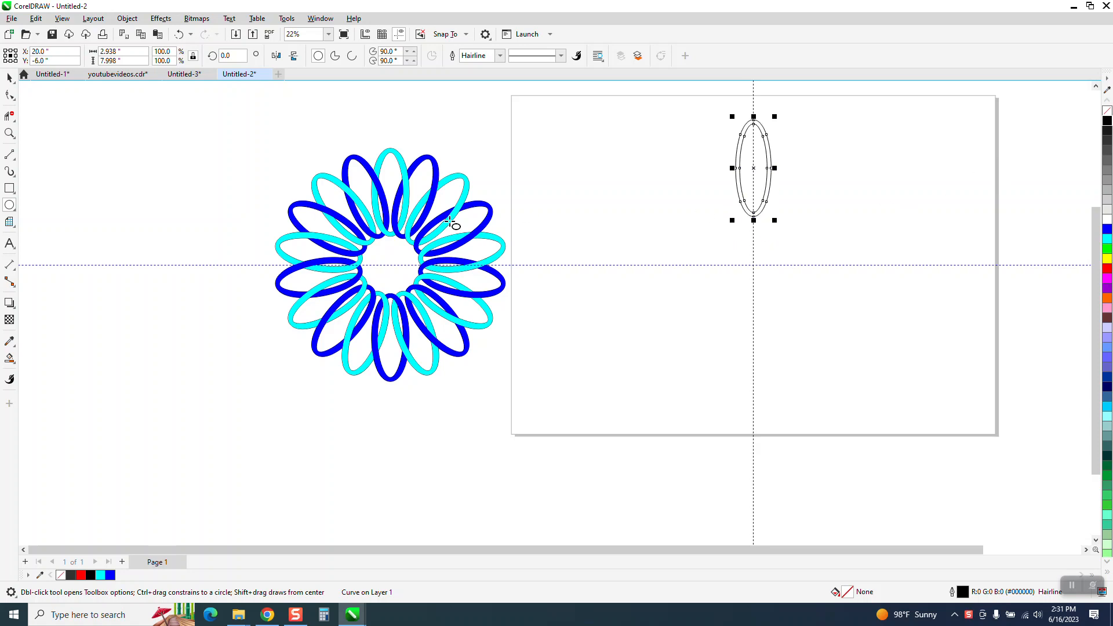
# Step: Try a copy of the ring rotated 20 degrees about the intersection of the guidelines, and delete that copy
pyautogui.scroll(-1, 385, 247)
pyautogui.click(12, 81)
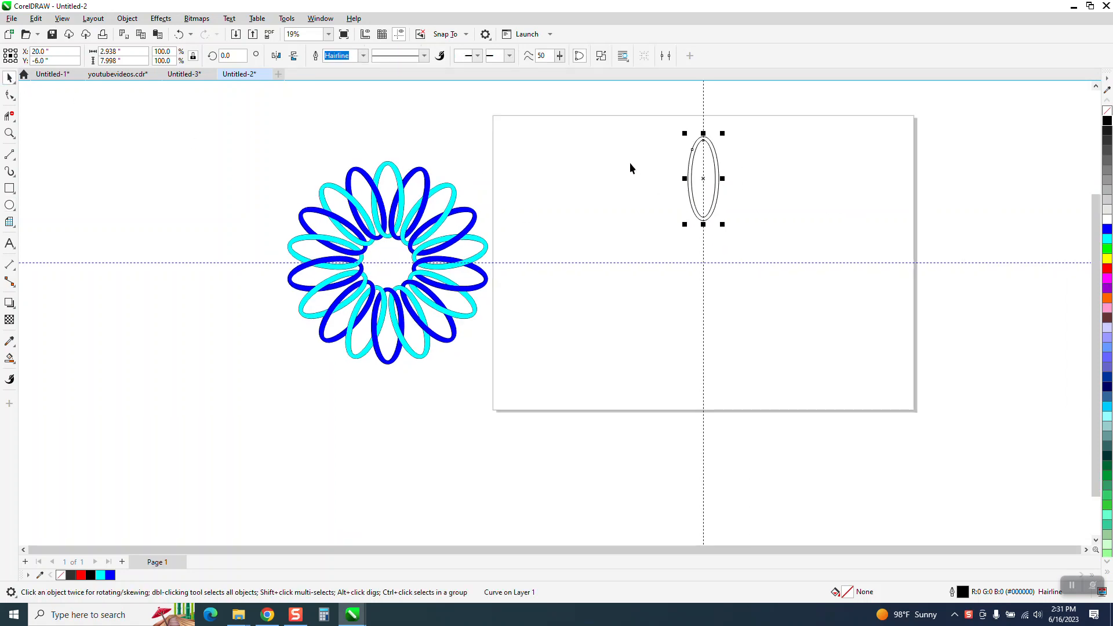
pyautogui.click(10, 135)
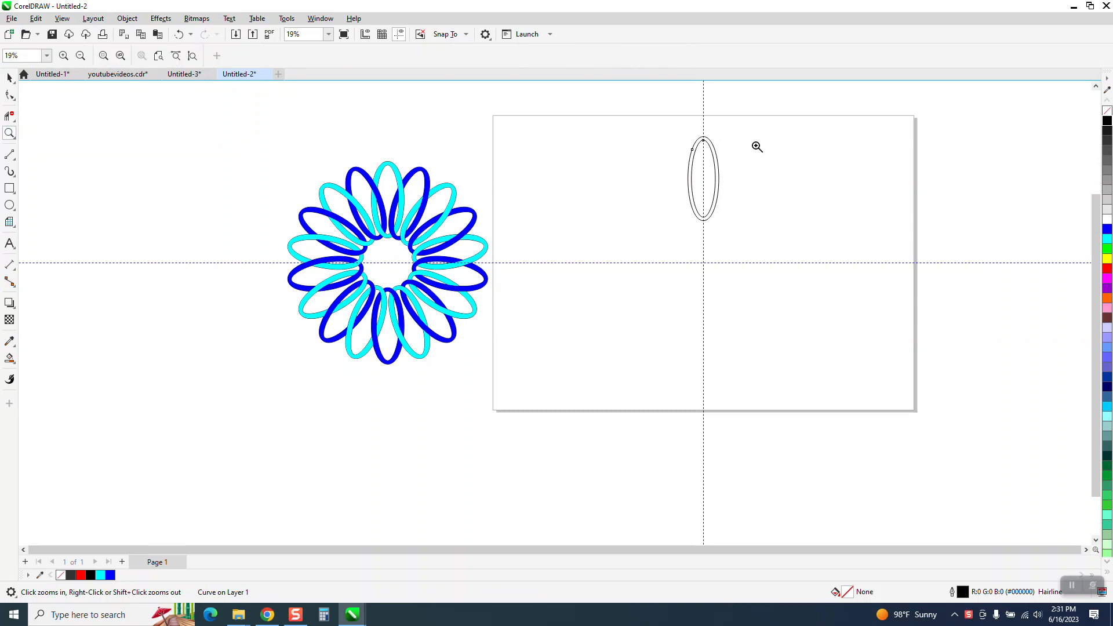
pyautogui.moveTo(603, 128); pyautogui.dragTo(896, 354)
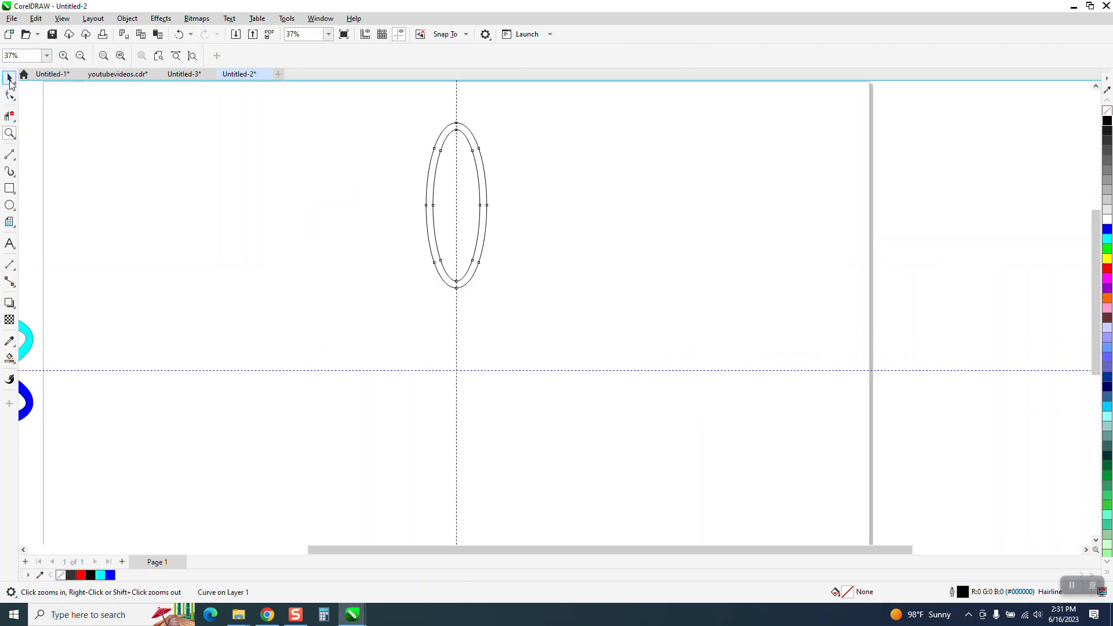
pyautogui.click(10, 78)
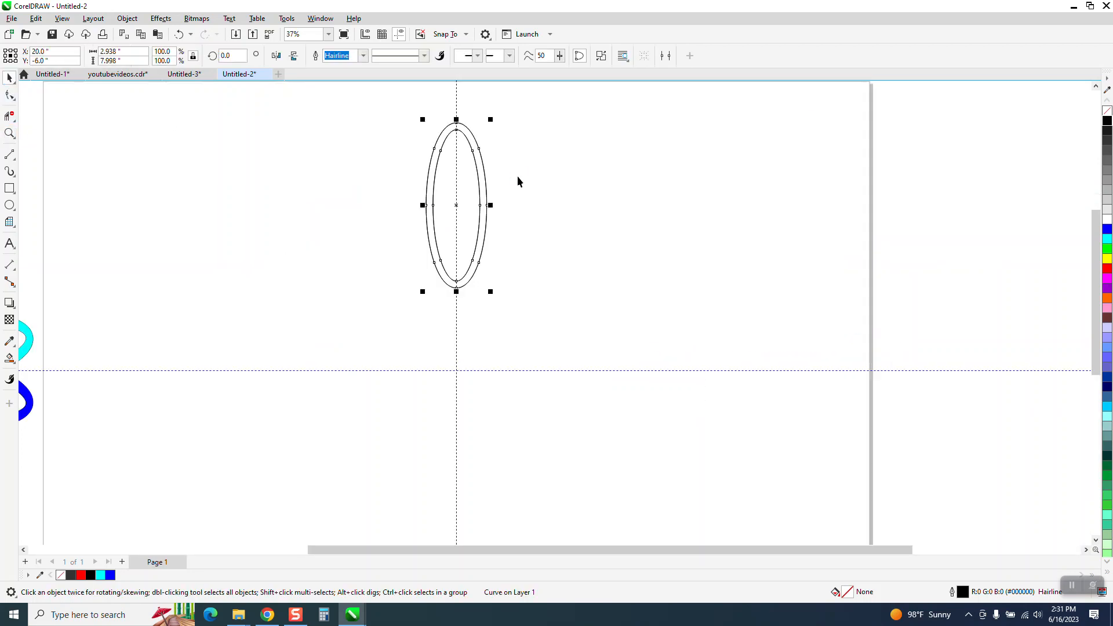
pyautogui.click(455, 204)
pyautogui.moveTo(457, 205); pyautogui.dragTo(457, 368)
pyautogui.click(457, 280)
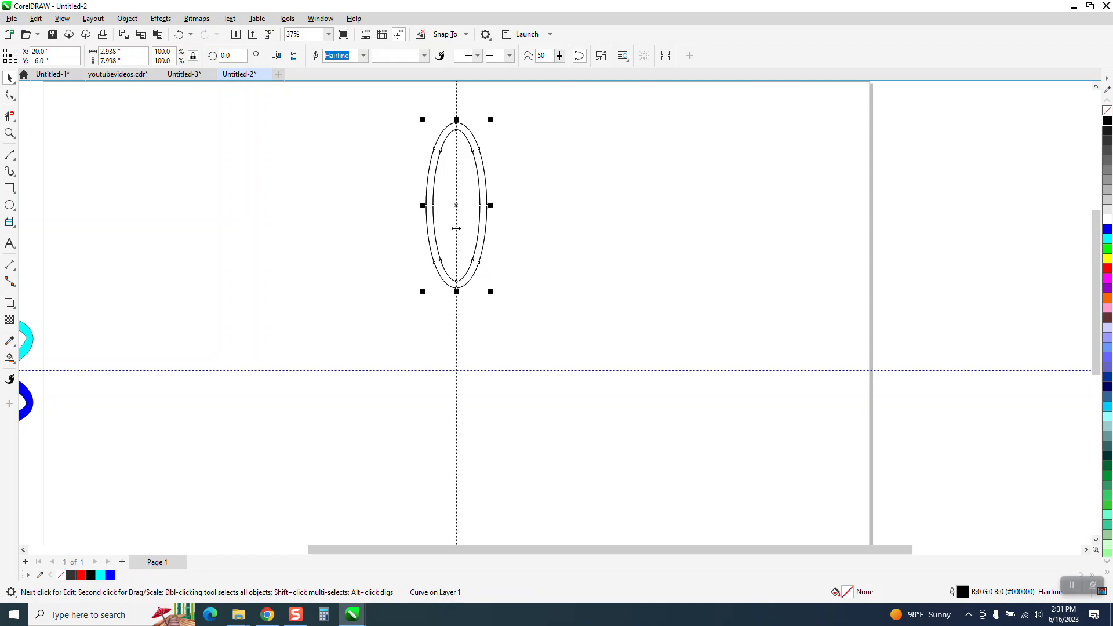
pyautogui.click(458, 205)
pyautogui.write('20')
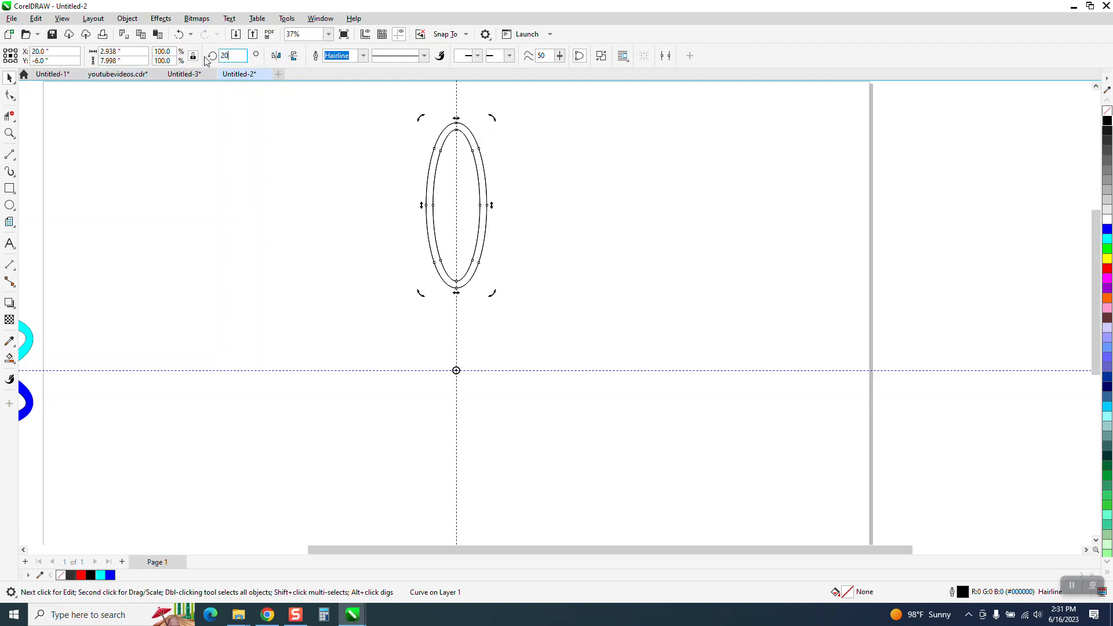
pyautogui.press('Return')
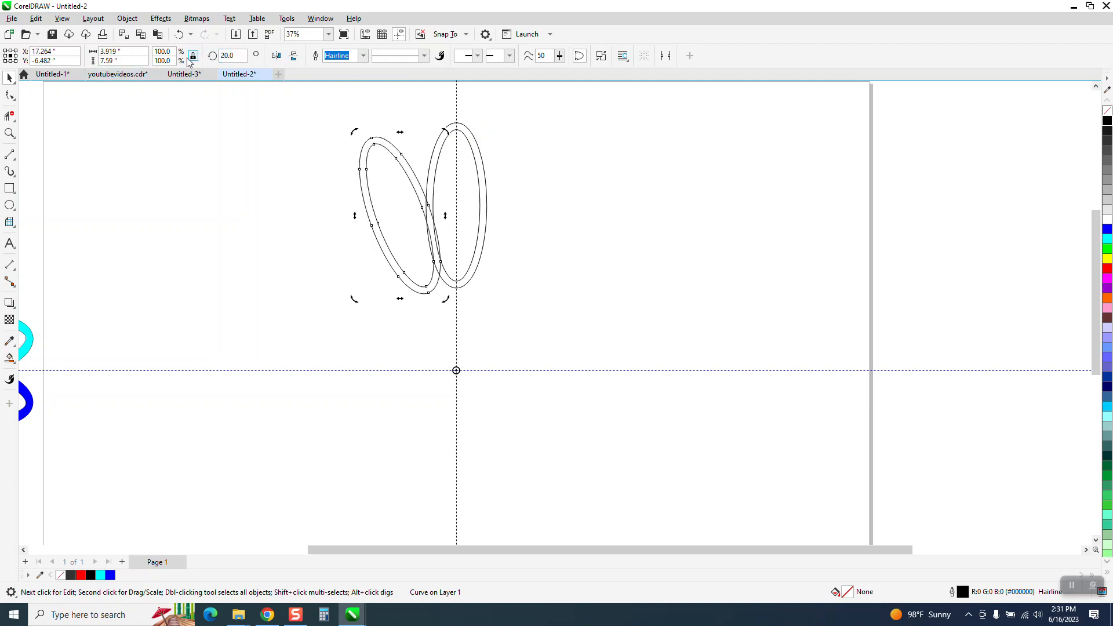
pyautogui.press('Delete')
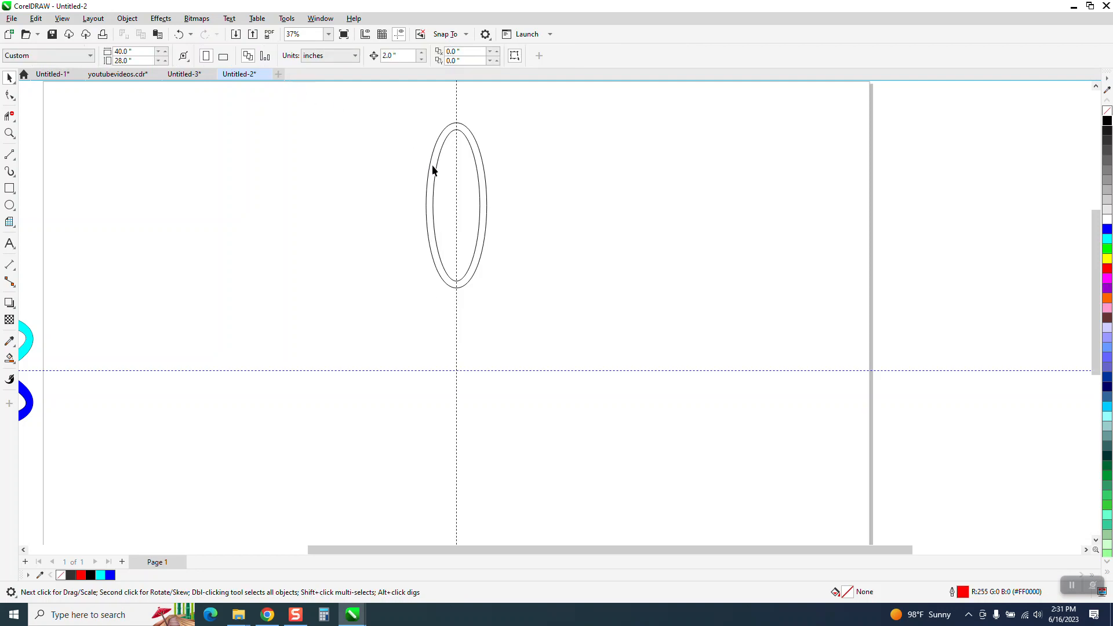
# Step: Widen the remaining upright ring symmetrically about its centre to about 3.9 inches
pyautogui.click(486, 200)
pyautogui.moveTo(492, 206); pyautogui.dragTo(513, 205)
pyautogui.press('p')
pyautogui.hotkey('ctrl', 'z')
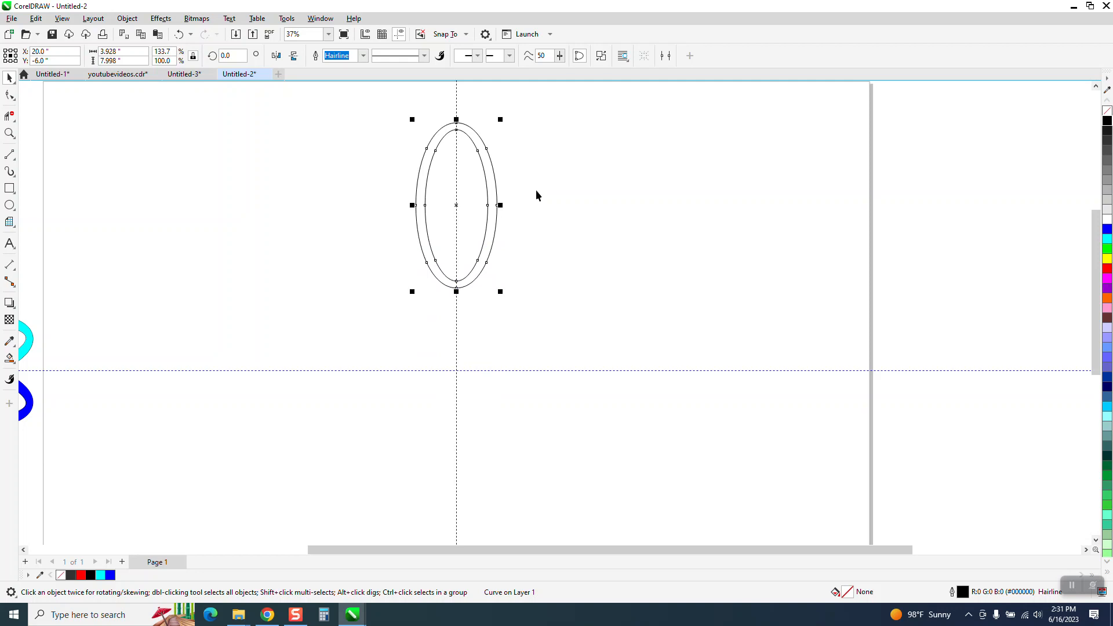
# Step: Move the widened ring's rotation centre to the intersection of the horizontal and vertical guidelines
pyautogui.click(457, 205)
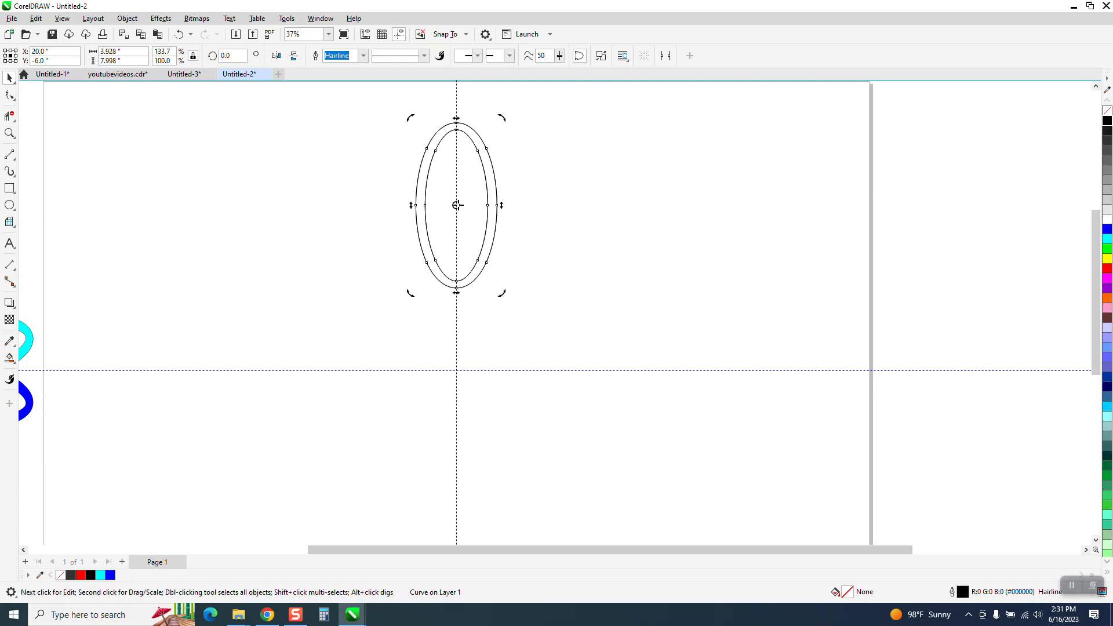
pyautogui.moveTo(457, 205); pyautogui.dragTo(456, 371)
pyautogui.click(9, 95)
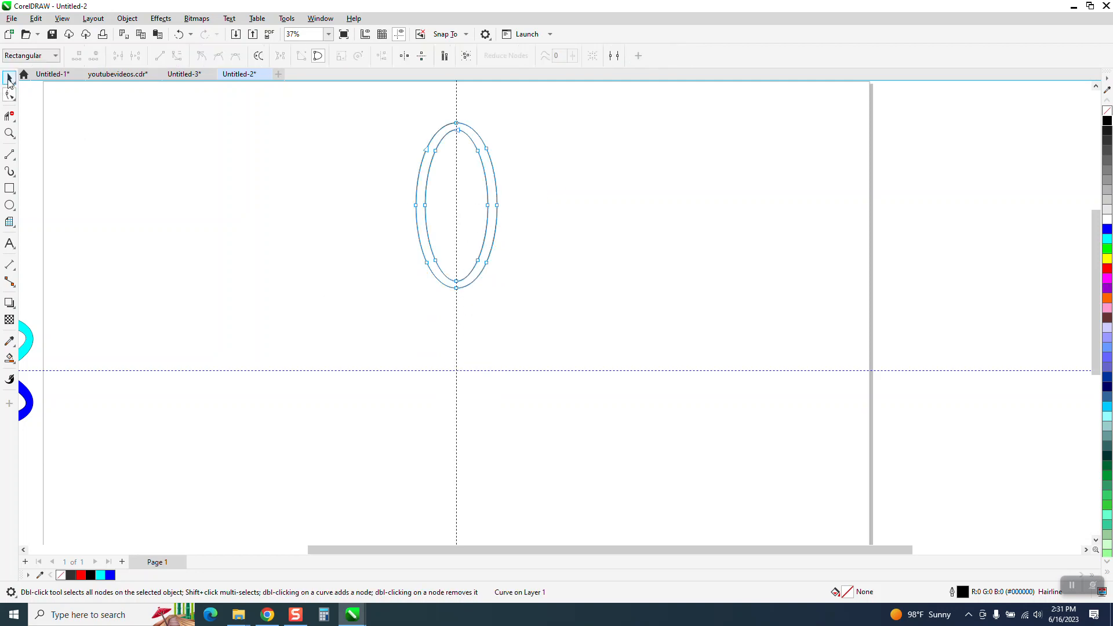
pyautogui.click(9, 77)
pyautogui.click(457, 205)
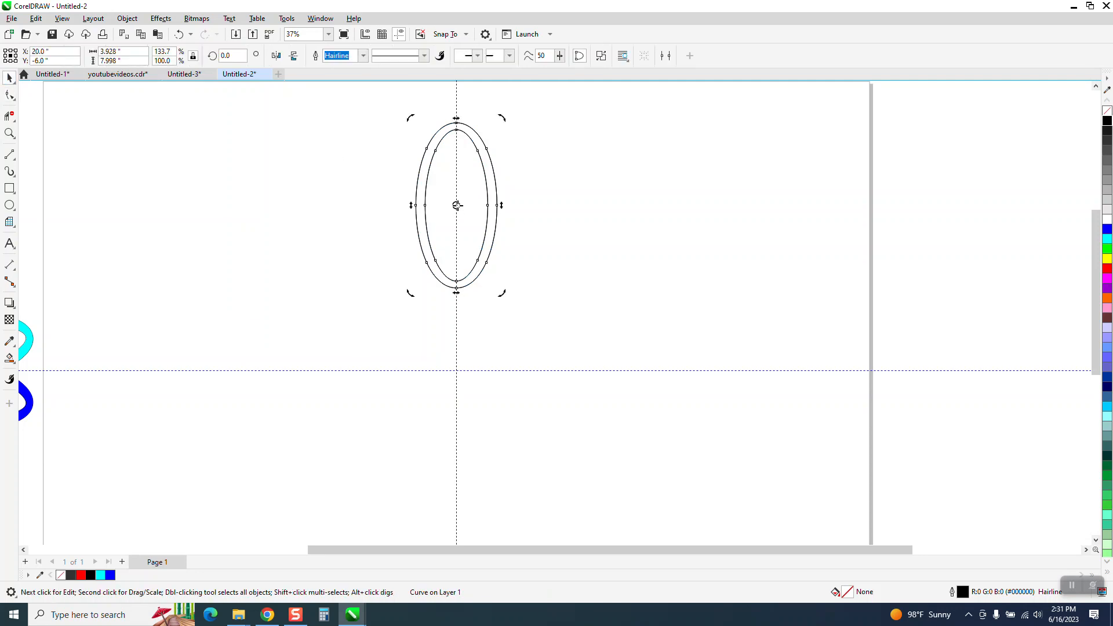
pyautogui.moveTo(458, 205); pyautogui.dragTo(456, 369)
pyautogui.click(460, 280)
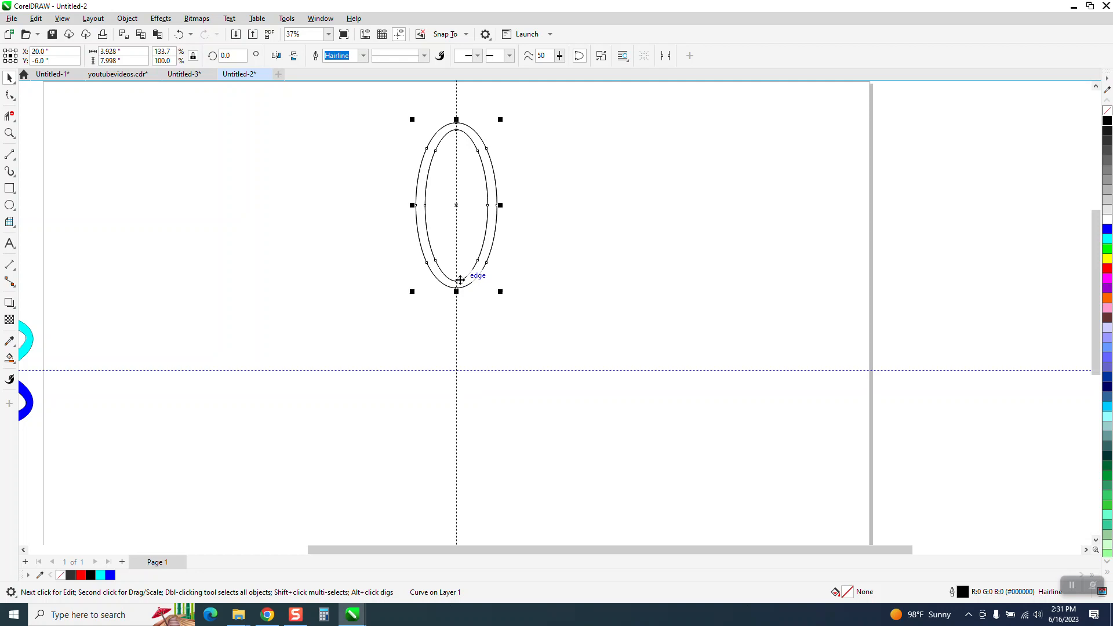
pyautogui.click(456, 206)
# Step: Create a copy of the ring rotated 20 degrees about the guideline intersection
pyautogui.click(232, 56)
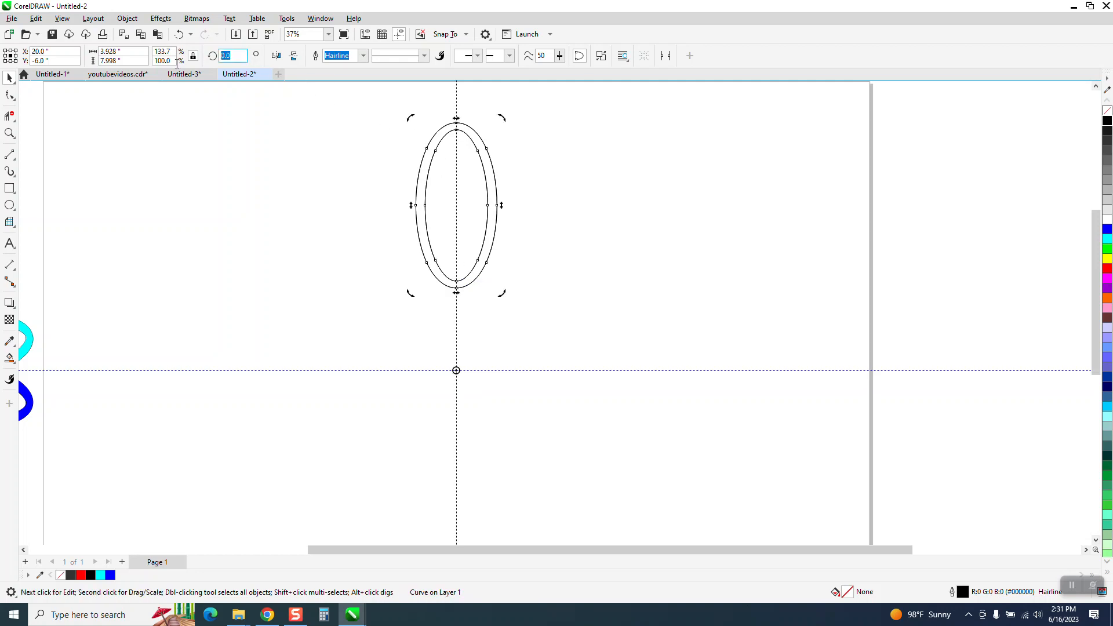
pyautogui.write('20')
pyautogui.press('Return')
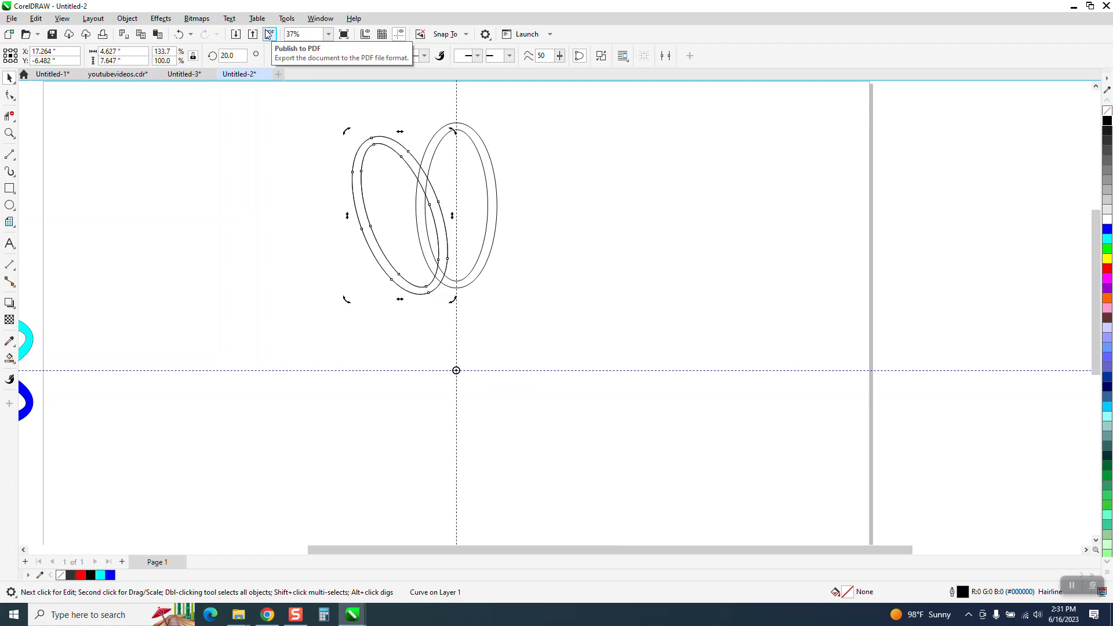
# Step: Try another copy of the ring at a 40-degree rotation, and delete it
pyautogui.click(231, 55)
pyautogui.write('40')
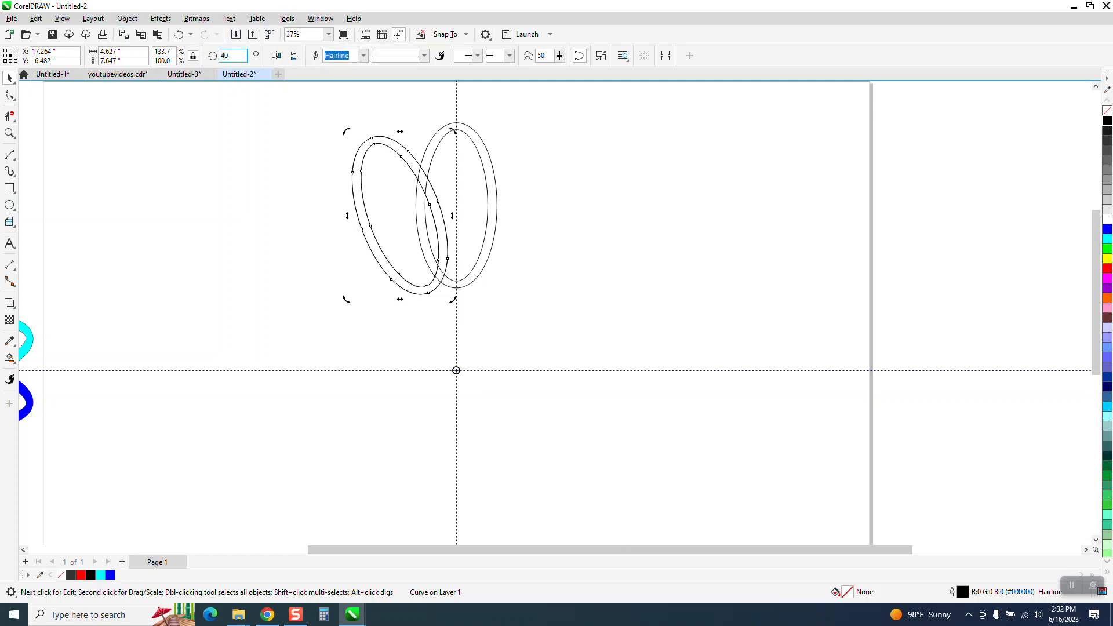
pyautogui.press('Return')
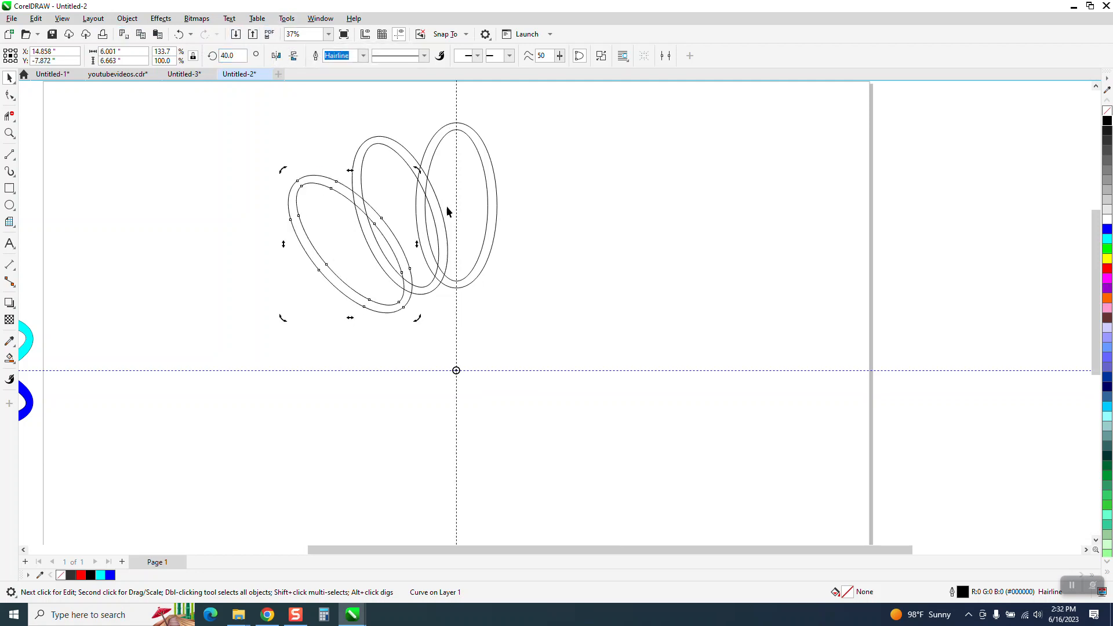
pyautogui.press('Delete')
# Step: Create a copy of the tilted ring with the rotation set to -20 degrees, mirroring it across the vertical guideline
pyautogui.click(409, 166)
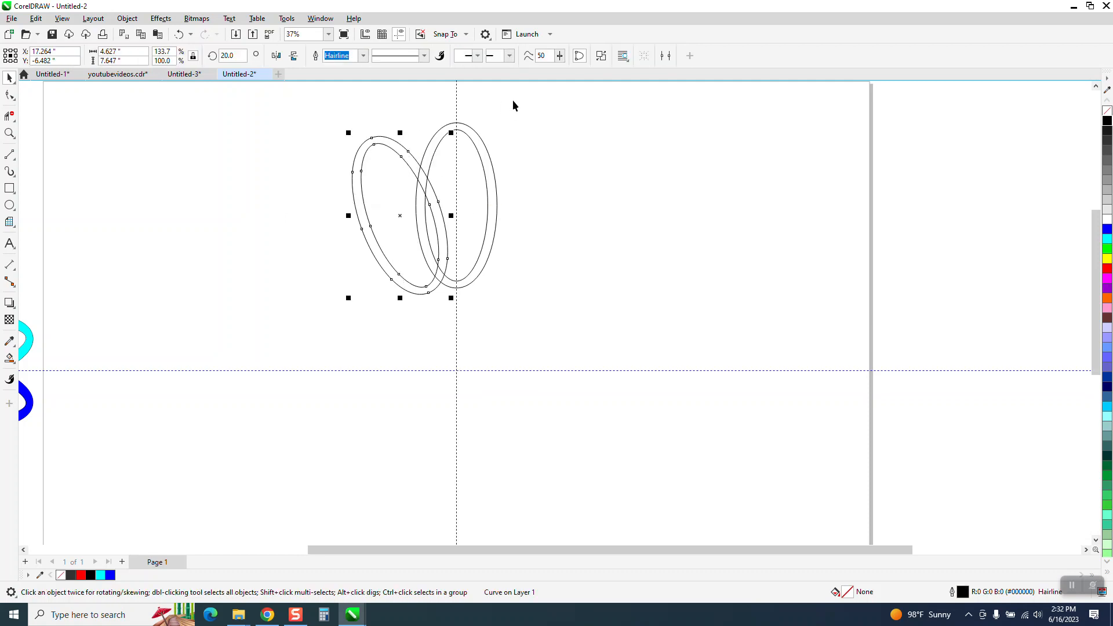
pyautogui.moveTo(234, 56); pyautogui.dragTo(215, 55)
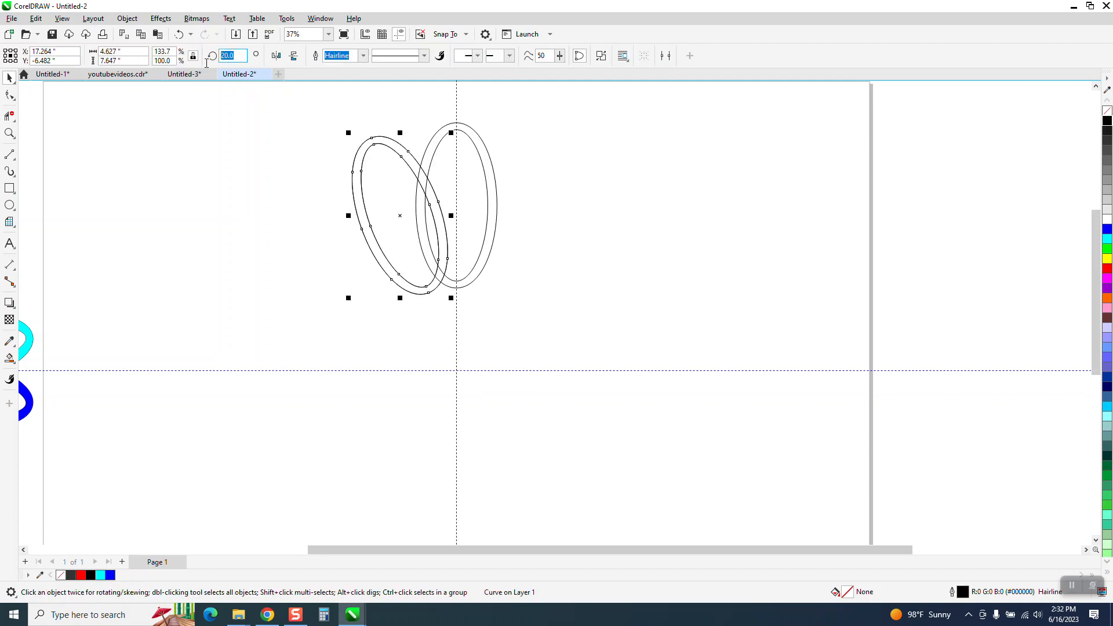
pyautogui.write('-20')
pyautogui.press('Return')
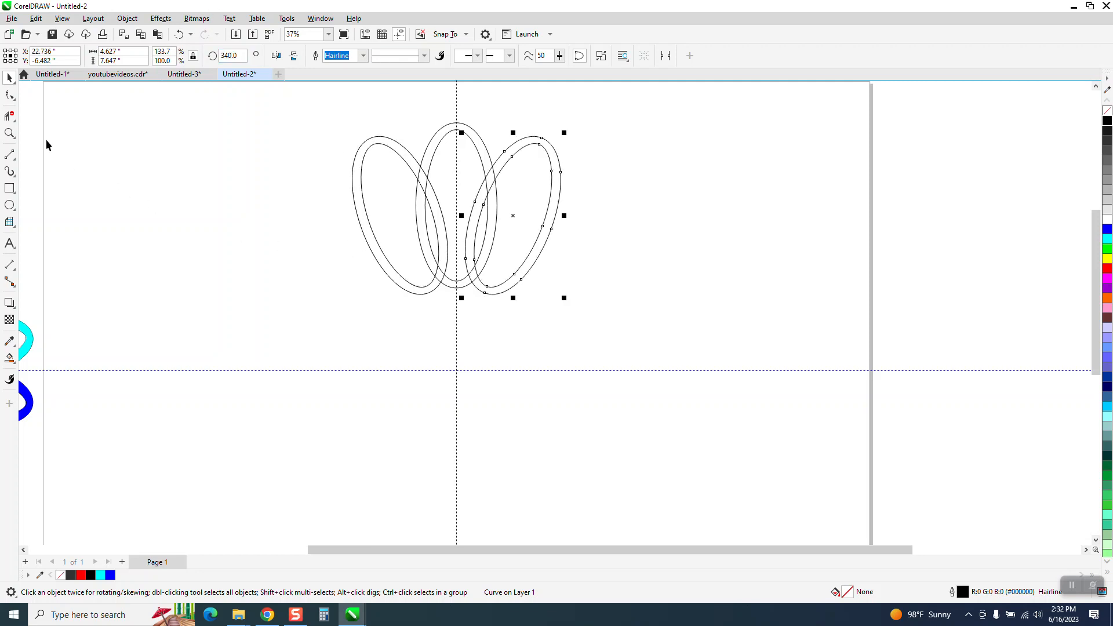
# Step: Delete the virtual segments at the crossings of the three rings so that they weave over and under each other
pyautogui.click(10, 132)
pyautogui.moveTo(267, 123); pyautogui.dragTo(637, 340)
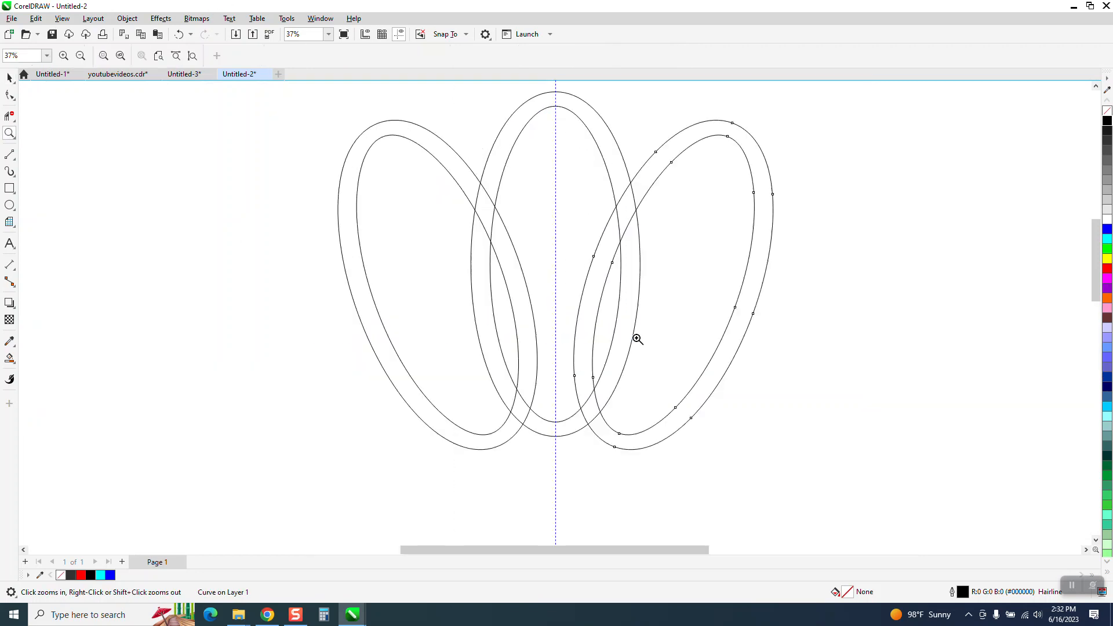
pyautogui.click(9, 116)
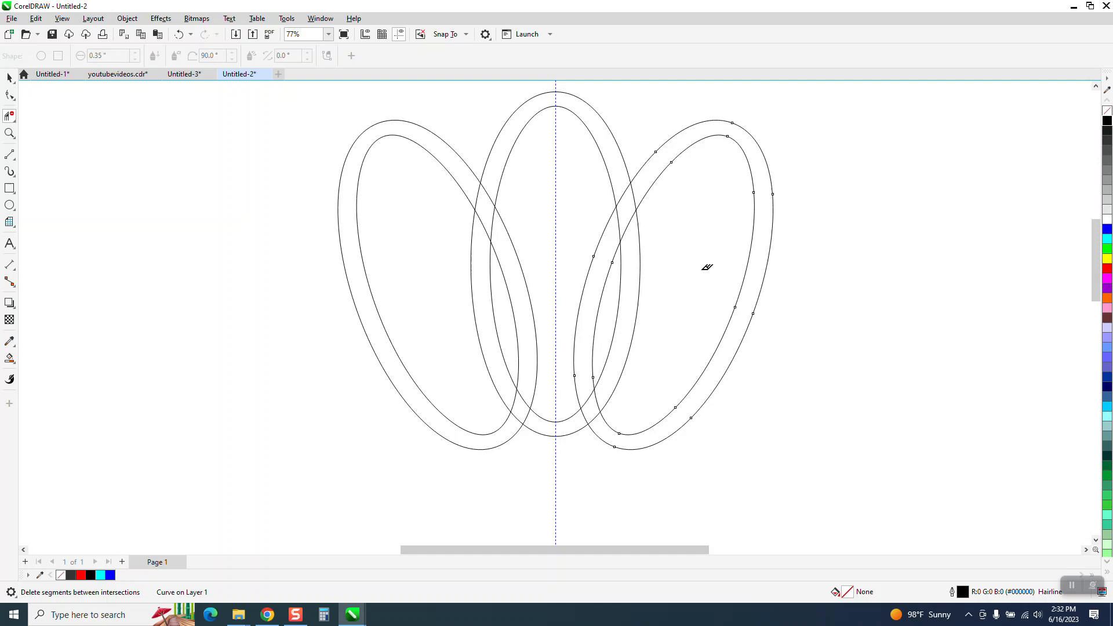
pyautogui.click(592, 394)
pyautogui.click(594, 418)
pyautogui.click(527, 415)
pyautogui.click(495, 221)
pyautogui.click(627, 192)
pyautogui.click(632, 222)
pyautogui.scroll(-1, 278, 223)
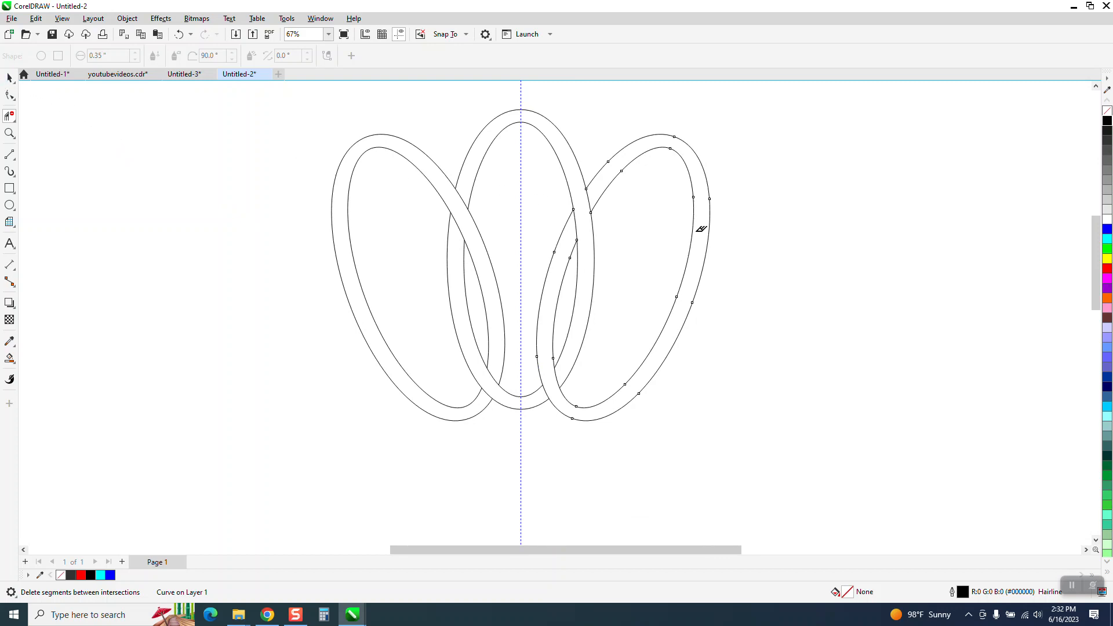
# Step: Move the trimmed ring tilted at -20 degrees 4 inches to the right, away from the middle ring
pyautogui.click(9, 77)
pyautogui.press('Right')
pyautogui.press('Right')
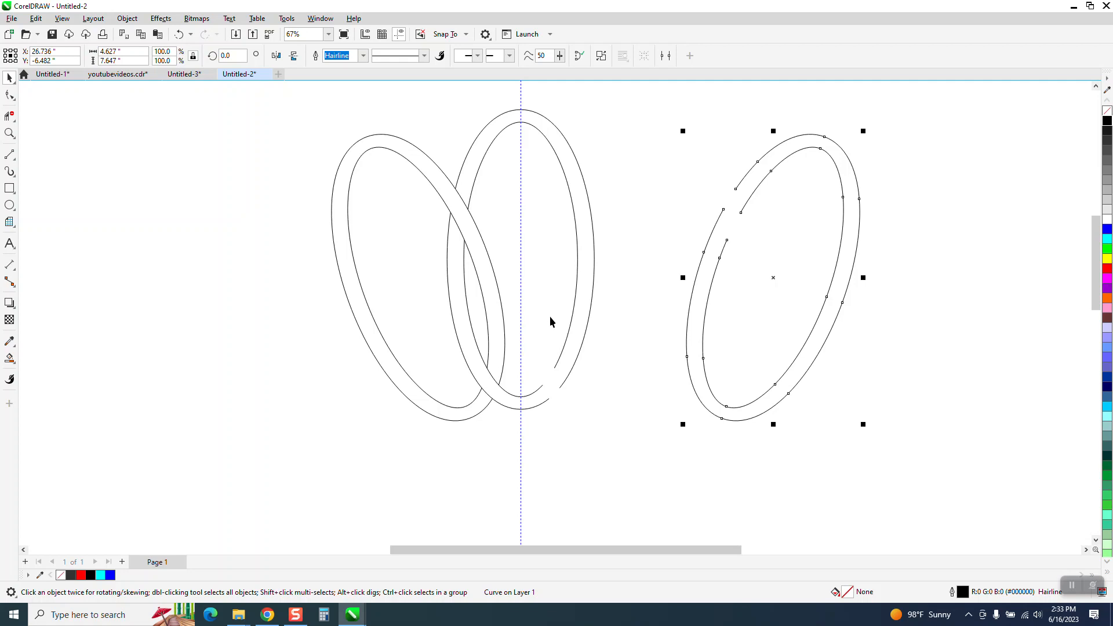
# Step: Create a copy of the left tilted ring rotated 20 degrees about the crossing of the two guidelines
pyautogui.click(486, 259)
pyautogui.click(423, 286)
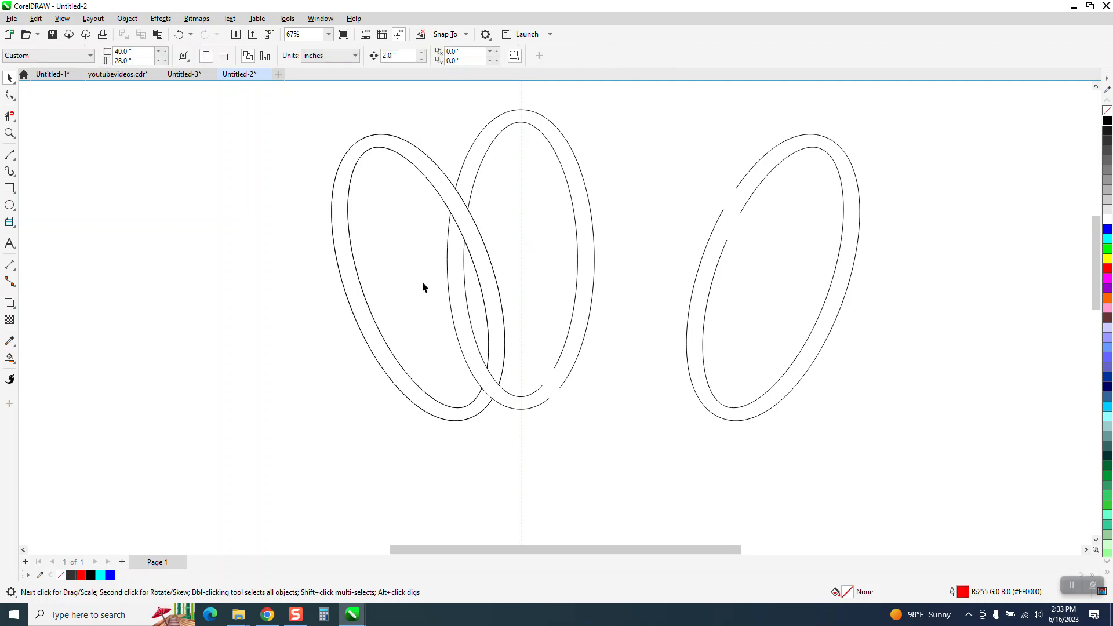
pyautogui.click(450, 222)
pyautogui.click(453, 220)
pyautogui.scroll(-1, 426, 234)
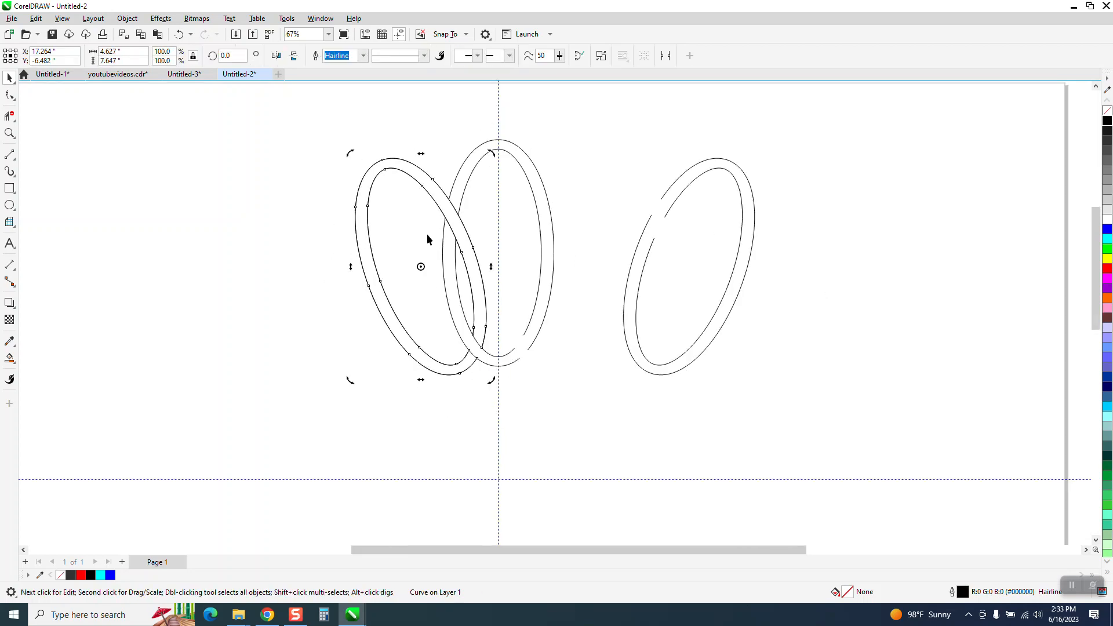
pyautogui.scroll(-1, 427, 235)
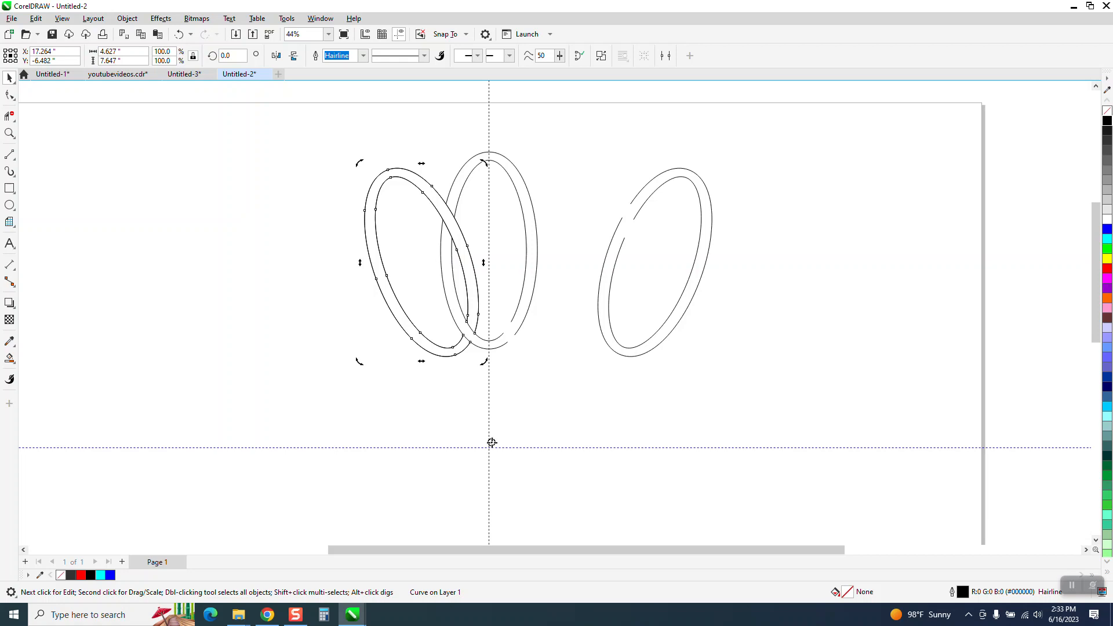
pyautogui.click(470, 277)
pyautogui.click(470, 276)
pyautogui.click(232, 56)
pyautogui.write('20')
pyautogui.press('Return')
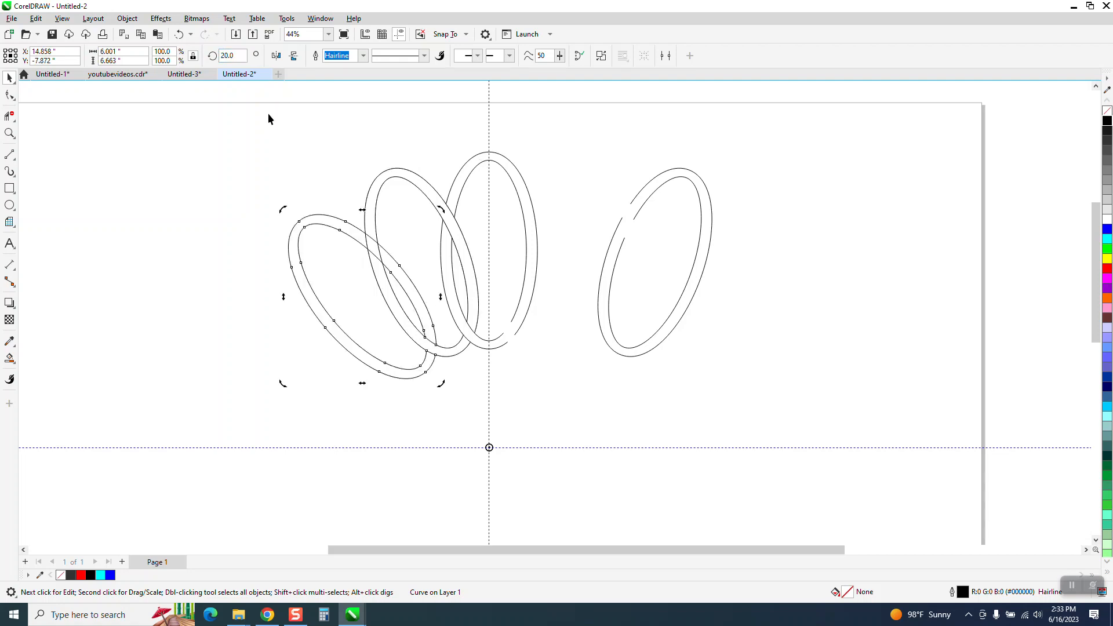
# Step: Delete the virtual segments at the crossings of the new copy and its neighbouring ring, and delete the outermost copy
pyautogui.click(9, 134)
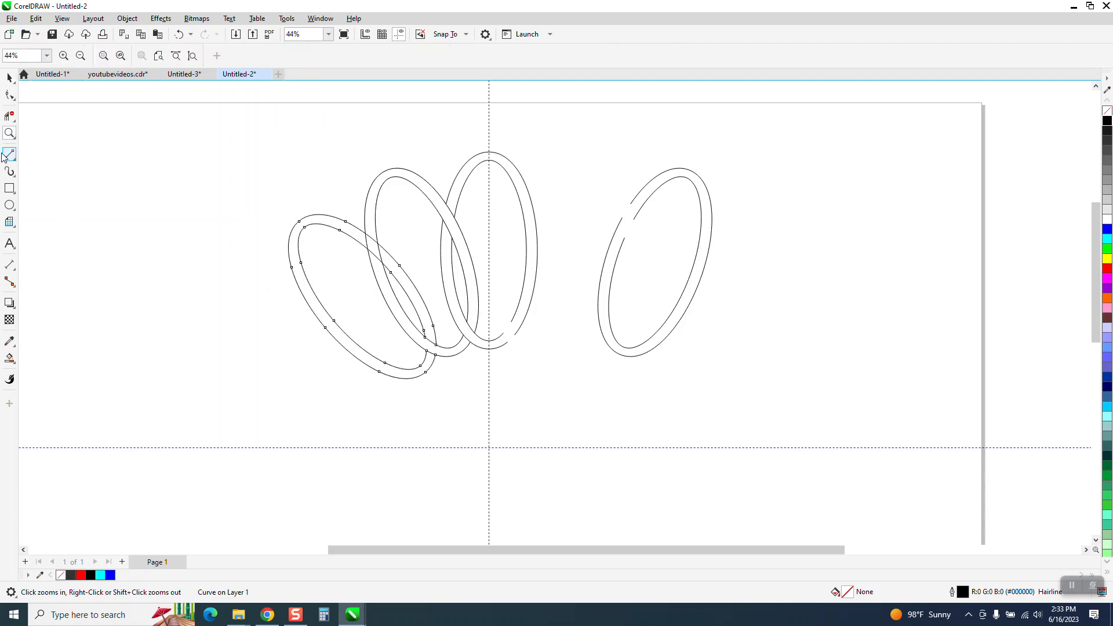
pyautogui.click(10, 116)
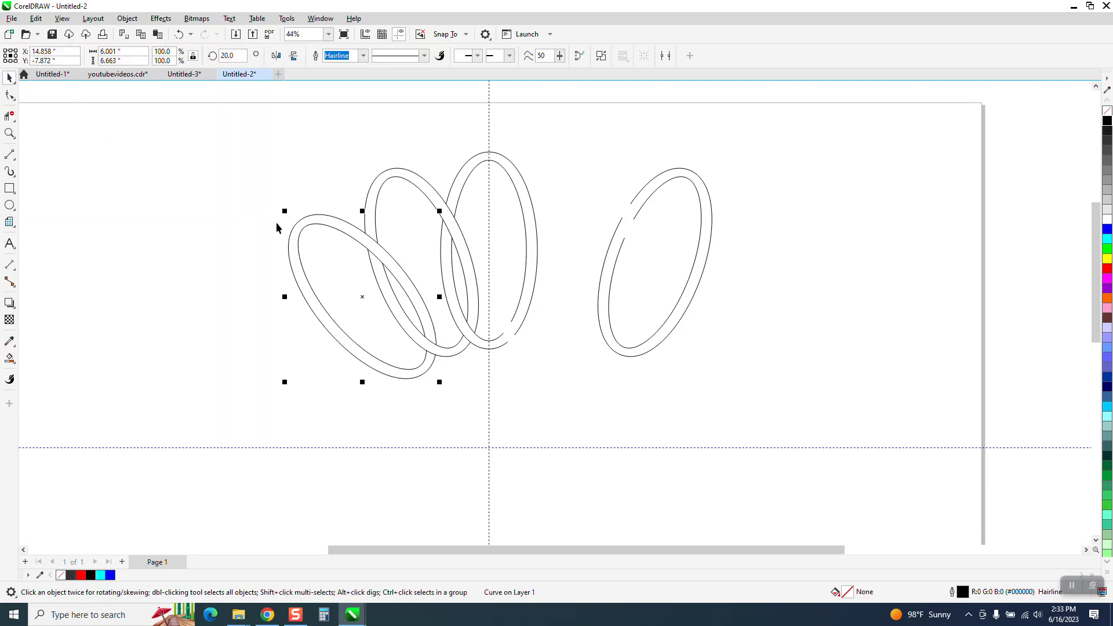
pyautogui.press('Delete')
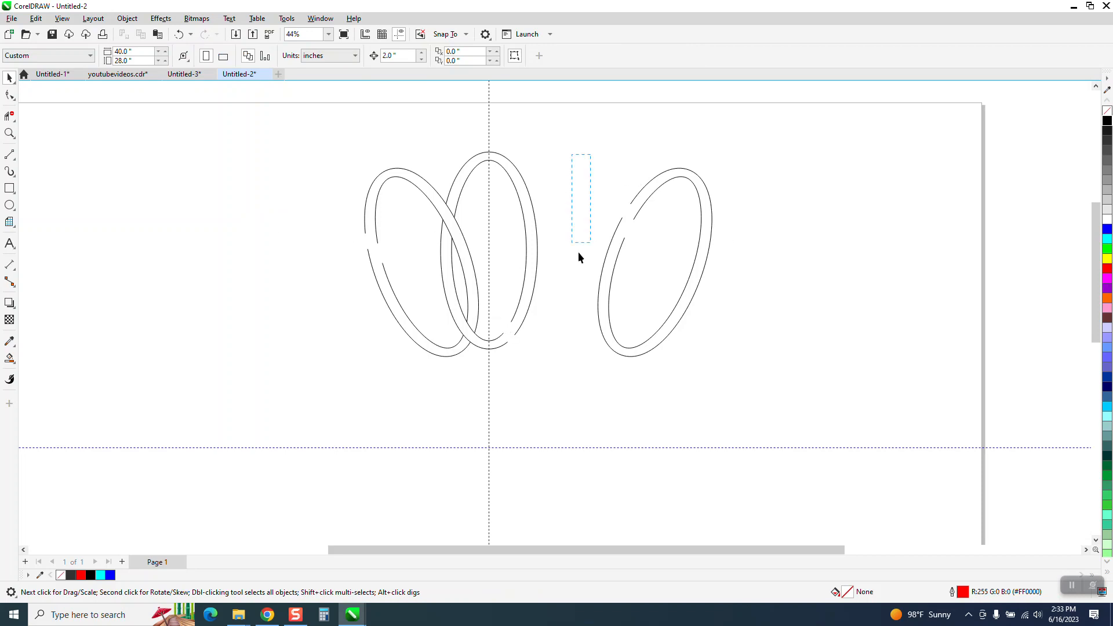
# Step: Delete the detached ring on the right and group the two remaining interlocked rings
pyautogui.moveTo(579, 252); pyautogui.dragTo(770, 385)
pyautogui.press('Delete')
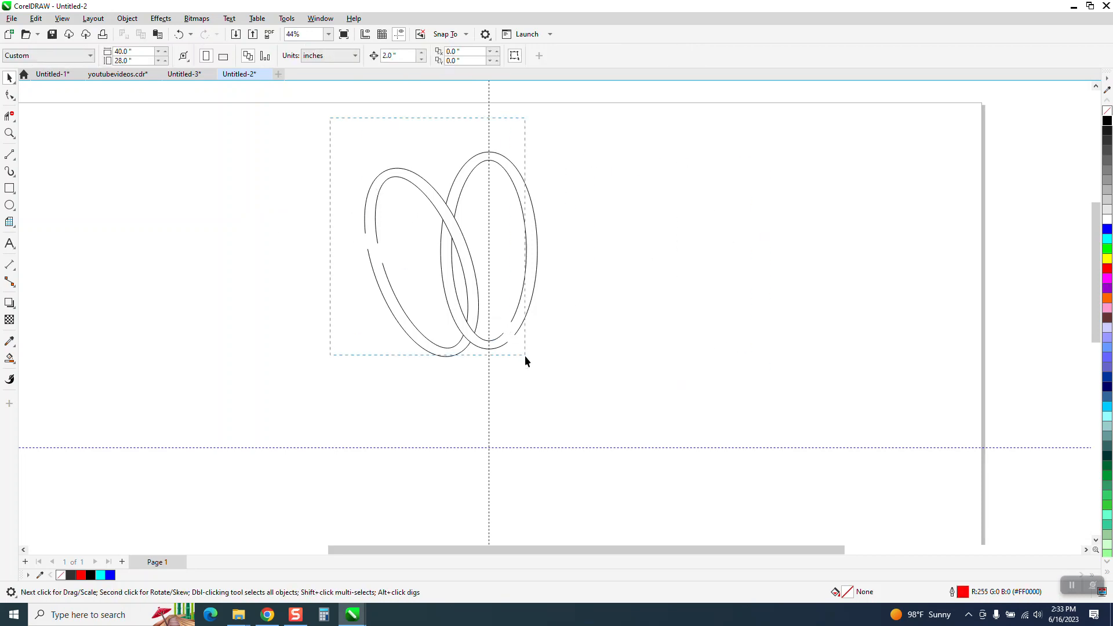
pyautogui.hotkey('ctrl', 'a')
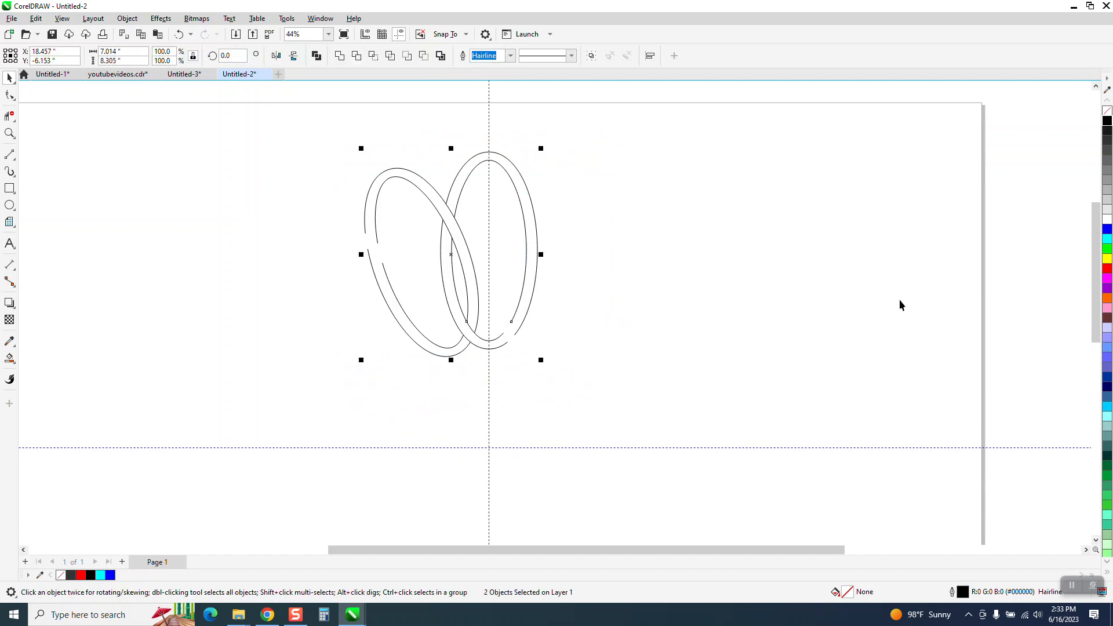
pyautogui.hotkey('ctrl', 'g')
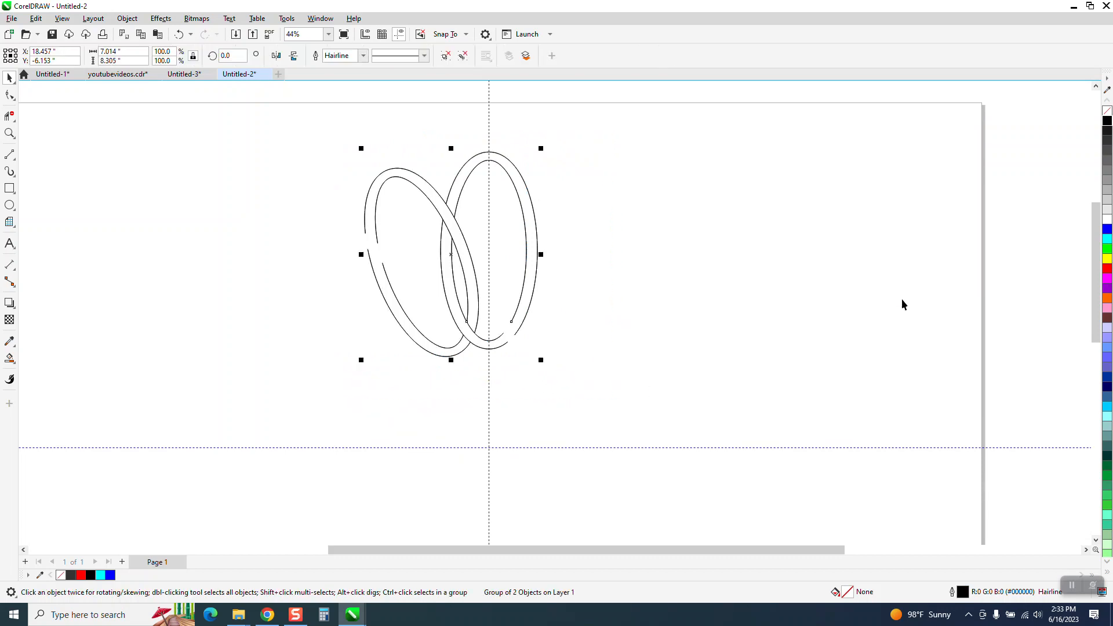
pyautogui.click(452, 251)
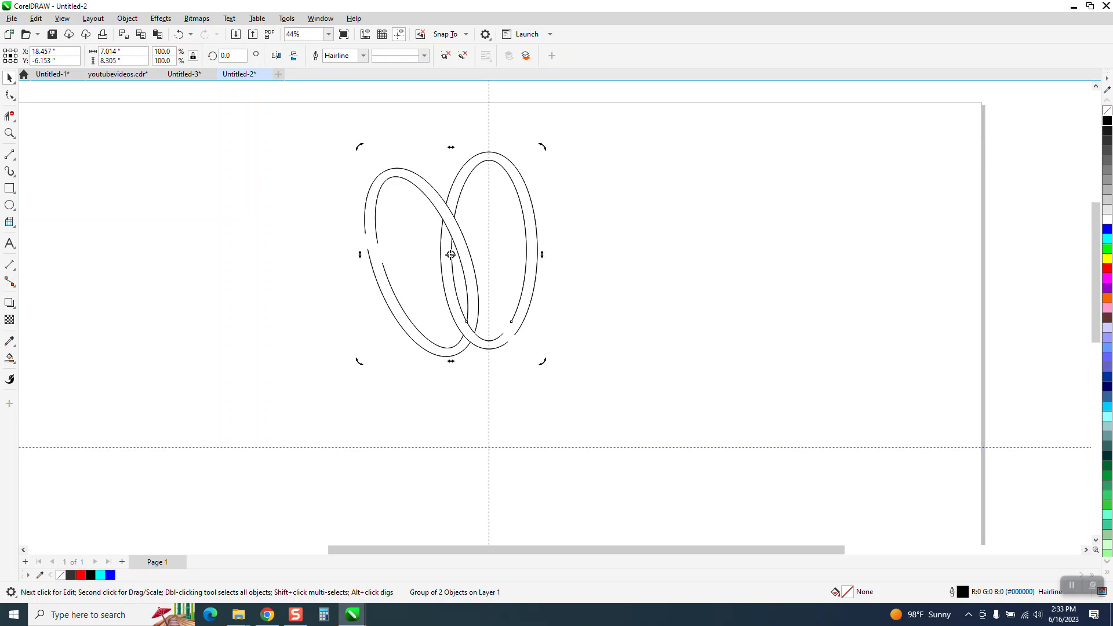
pyautogui.moveTo(452, 251); pyautogui.dragTo(479, 361)
pyautogui.click(178, 35)
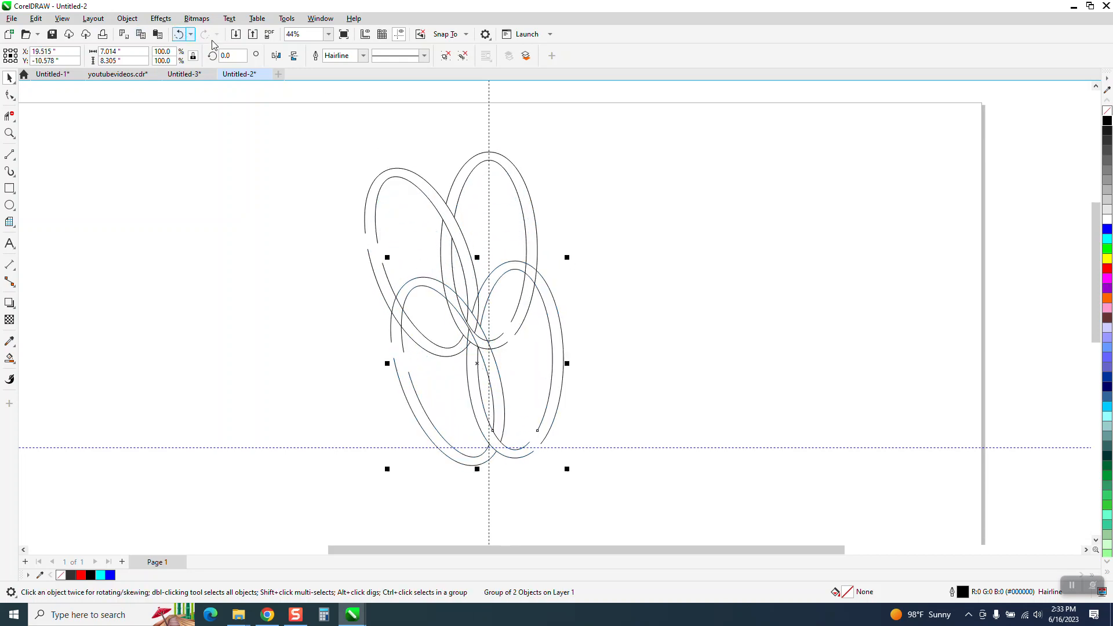
# Step: Create a copy of the two-ring group rotated 40 degrees about the crossing of the two guidelines
pyautogui.click(452, 253)
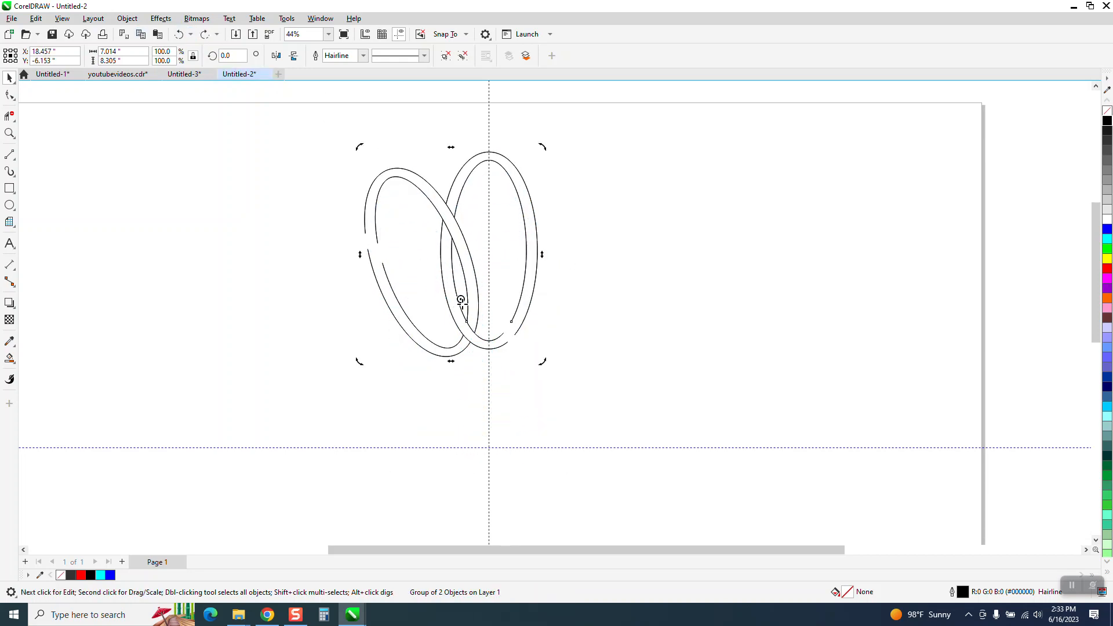
pyautogui.moveTo(487, 444); pyautogui.dragTo(487, 440)
pyautogui.click(491, 345)
pyautogui.click(491, 346)
pyautogui.doubleClick(232, 55)
pyautogui.write('40')
pyautogui.press('Return')
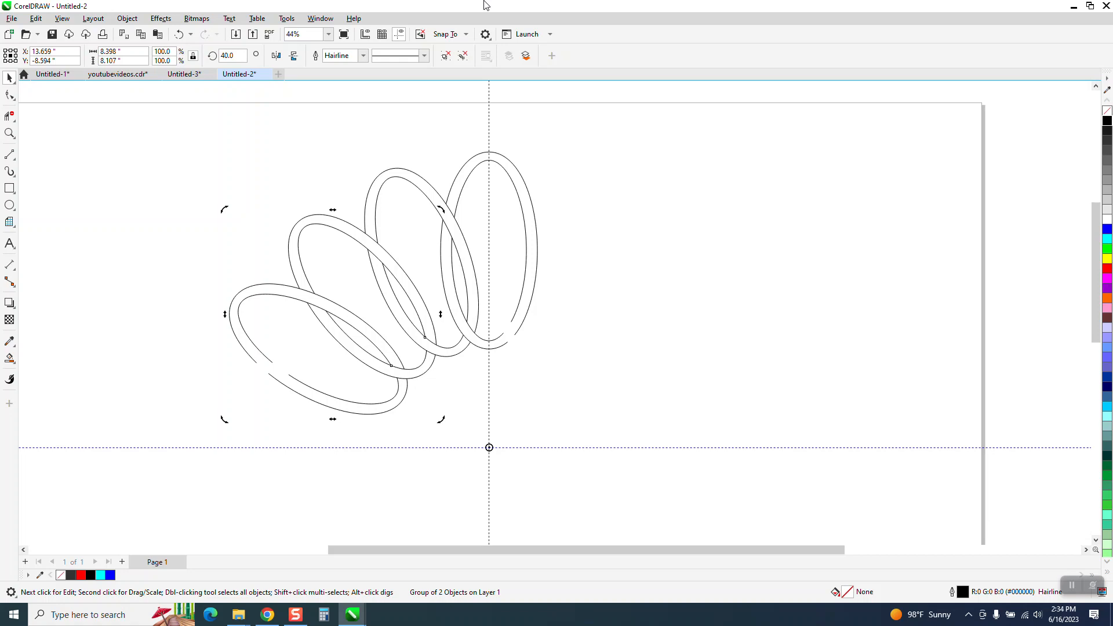
# Step: Repeat the 40-degree rotated copy of the ring pair around the page centre until the flower's circle is complete
pyautogui.hotkey('ctrl', 'r')
pyautogui.hotkey('ctrl', 'r')
pyautogui.hotkey('ctrl', 'r')
pyautogui.hotkey('ctrl', 'r')
pyautogui.hotkey('ctrl', 'r')
pyautogui.hotkey('ctrl', 'r')
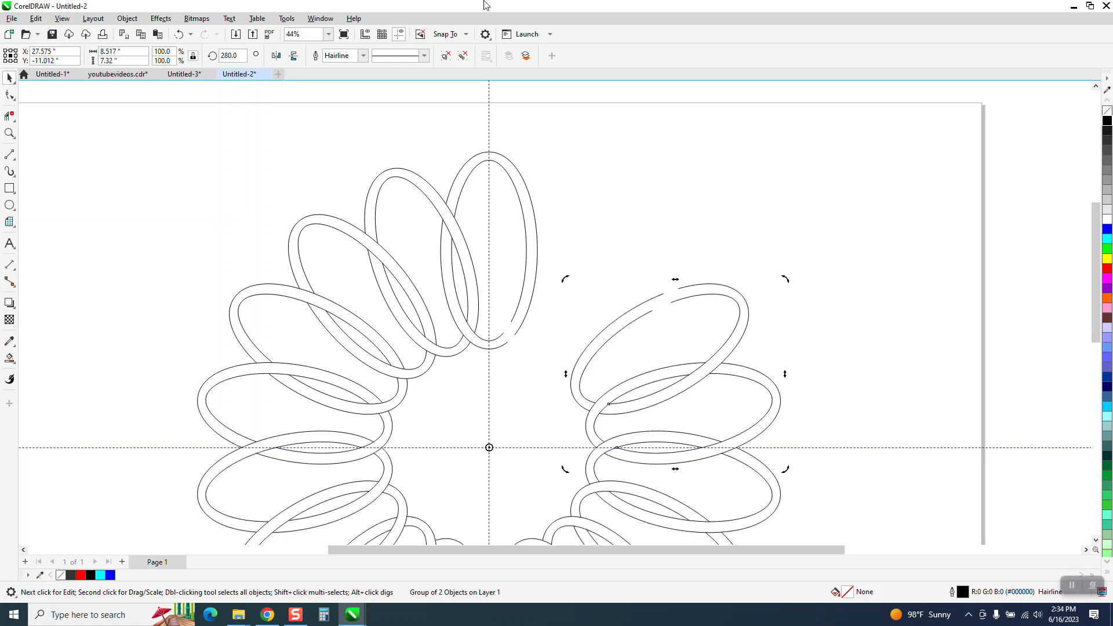
pyautogui.hotkey('ctrl', 'r')
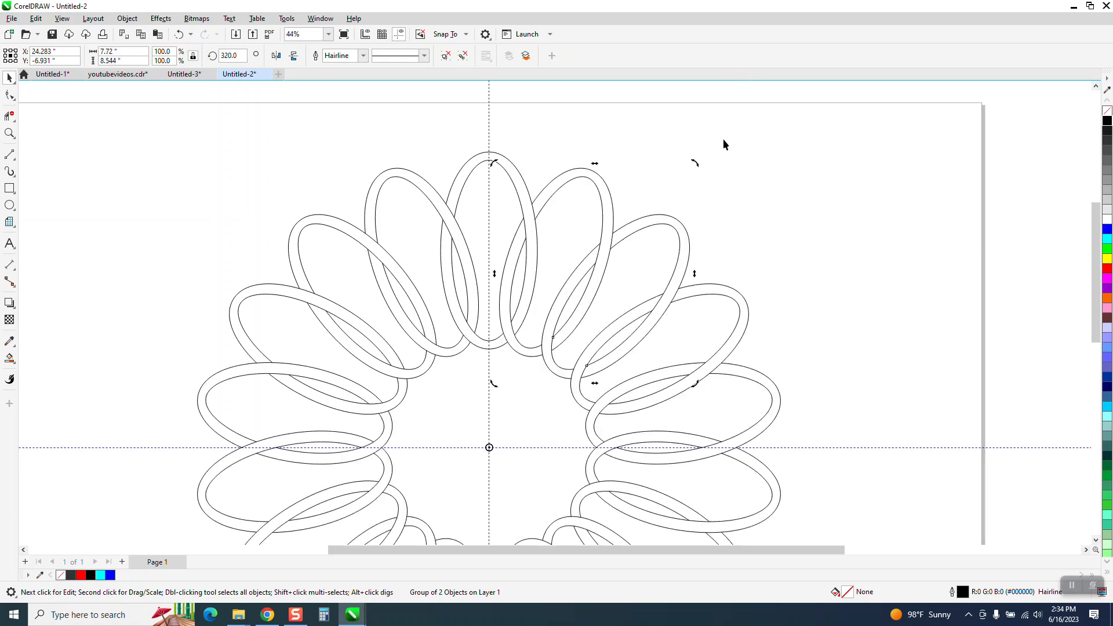
pyautogui.click(722, 137)
pyautogui.scroll(-1, 635, 137)
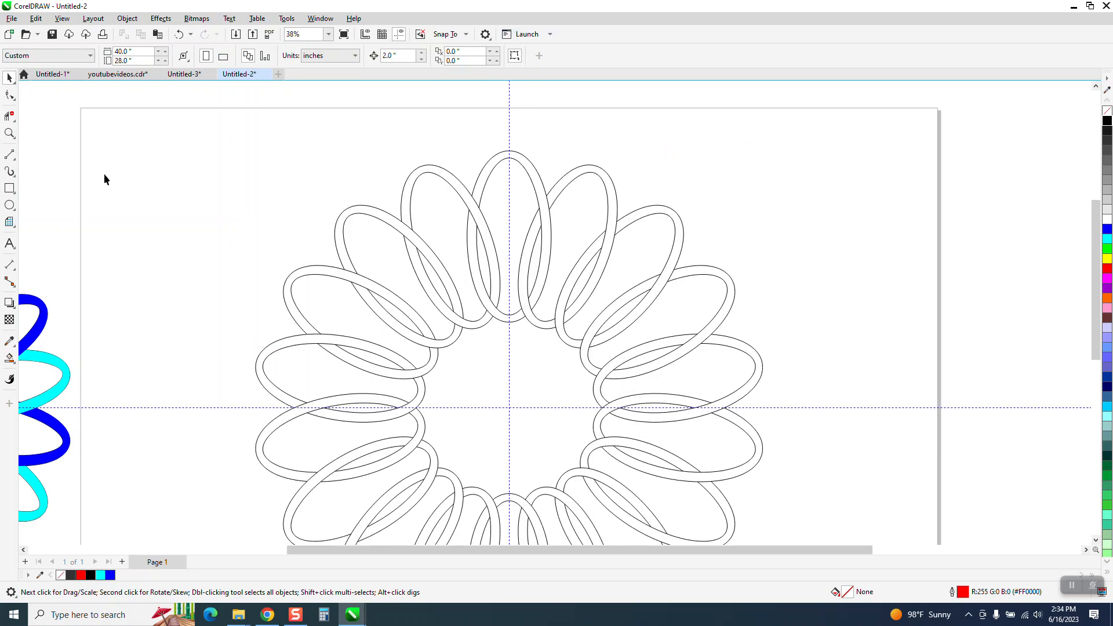
# Step: Try filling both visible parts of the top ring with cyan and no outline using Smart Fill
pyautogui.click(11, 359)
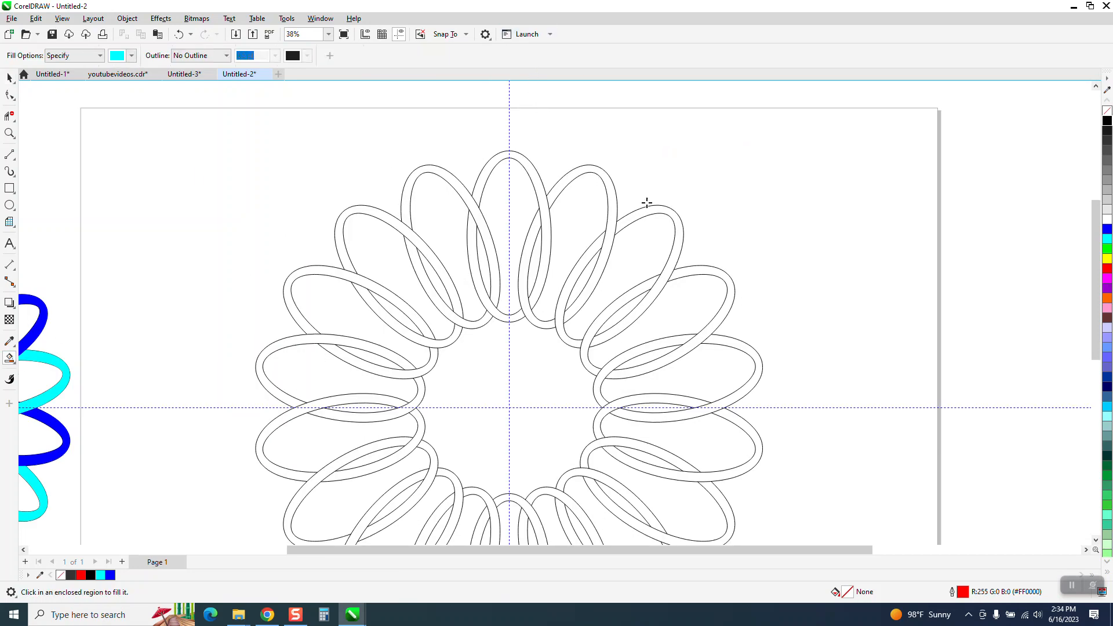
pyautogui.click(547, 204)
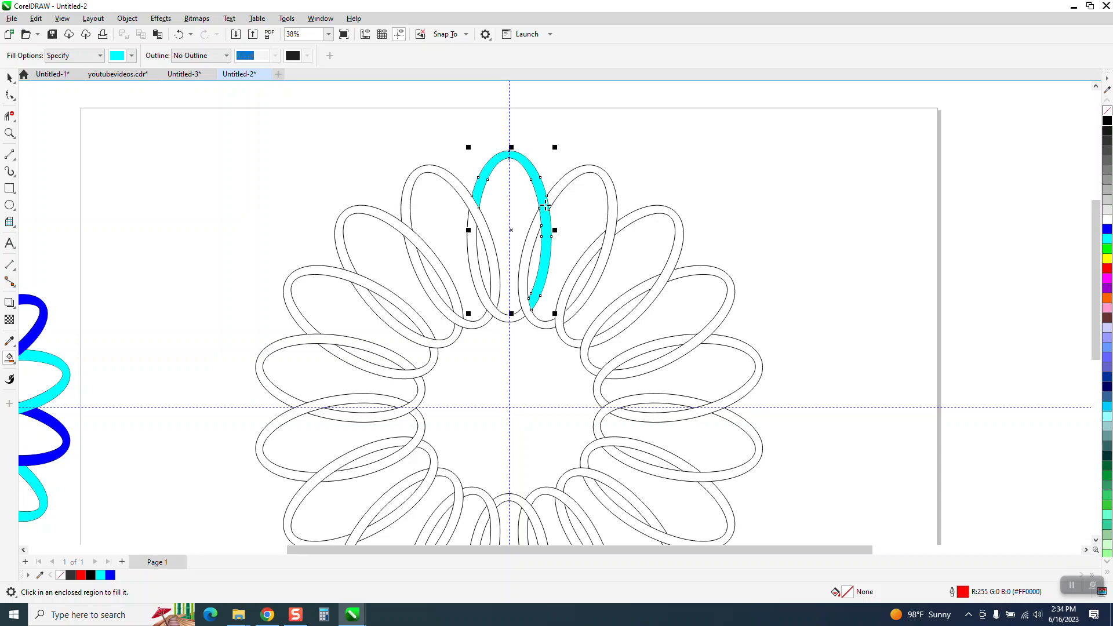
pyautogui.click(473, 259)
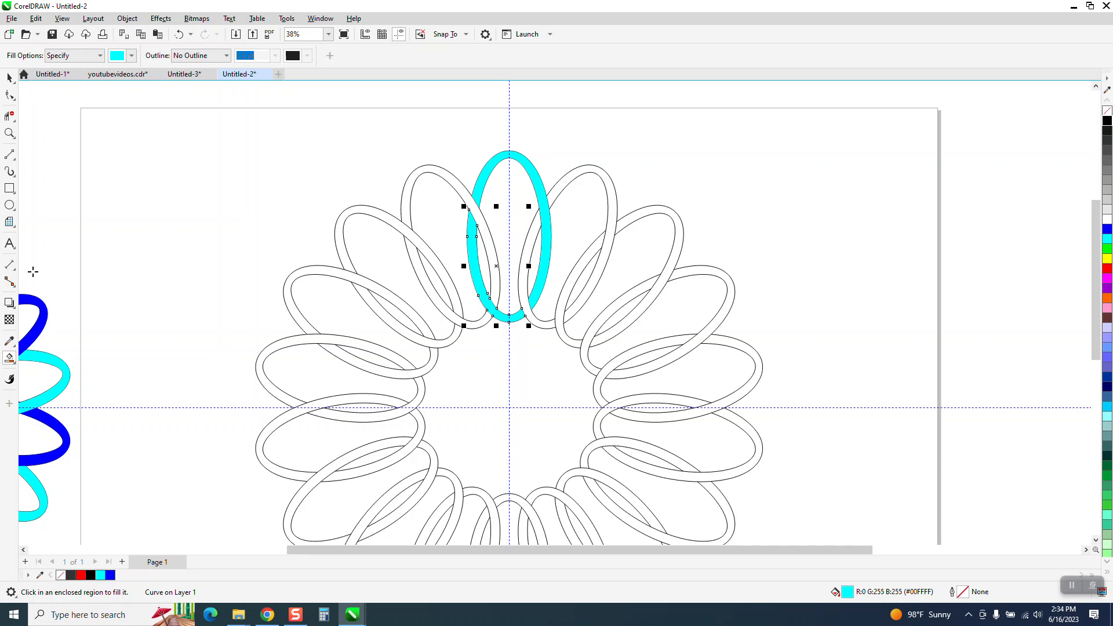
# Step: Change the Smart Fill colour to blue and try filling both parts of the ring left of the top one
pyautogui.click(132, 56)
pyautogui.click(167, 128)
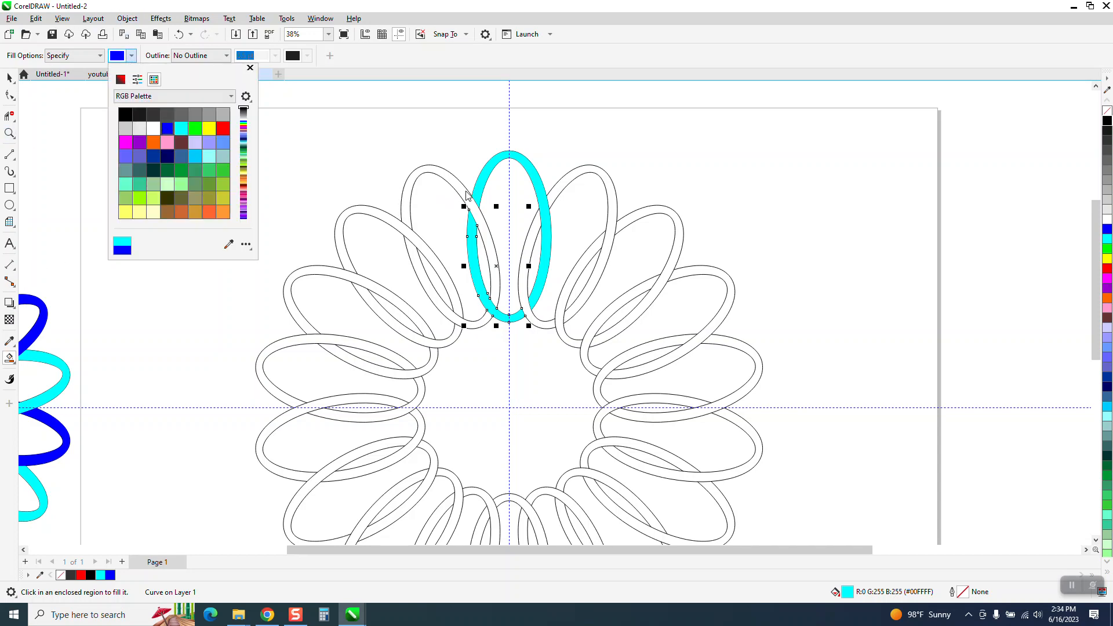
pyautogui.click(465, 198)
pyautogui.click(458, 200)
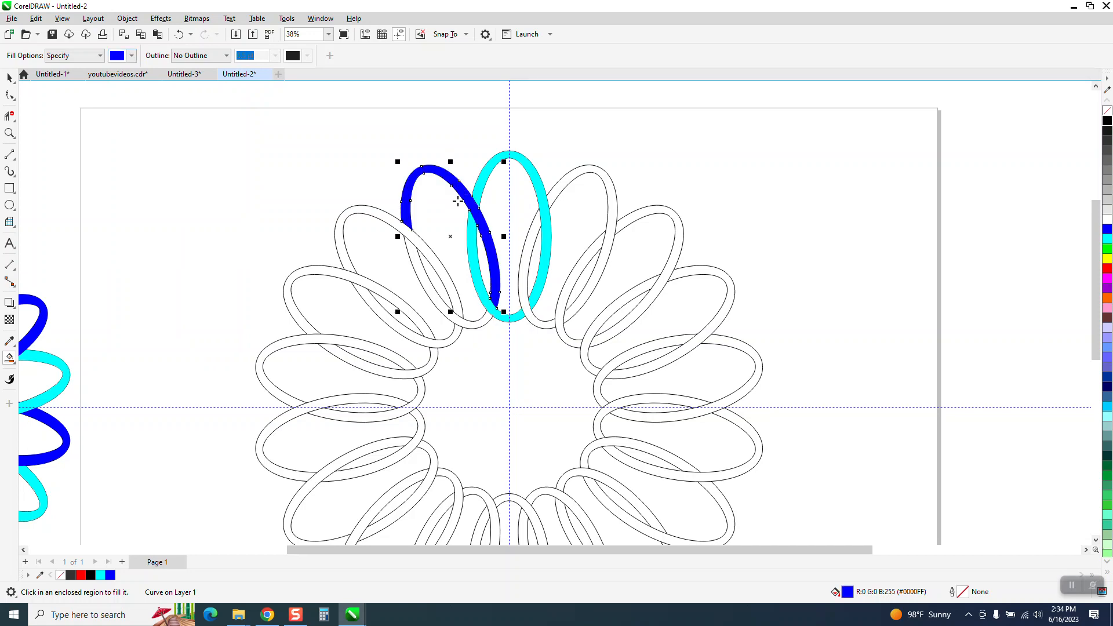
pyautogui.click(424, 280)
pyautogui.press('space')
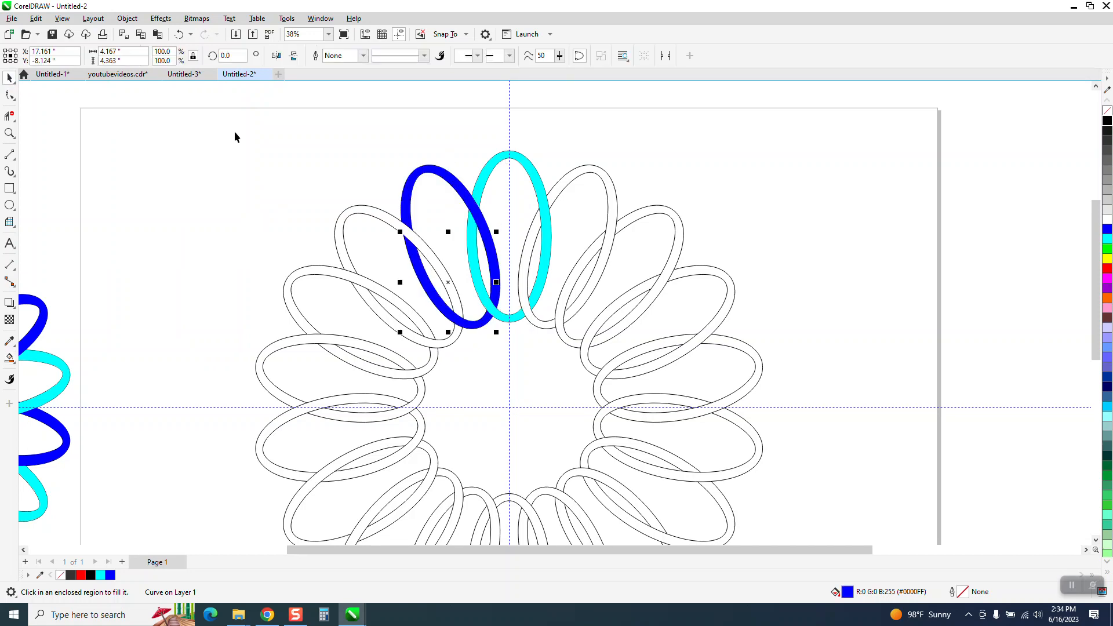
# Step: Undo the blue and cyan fills on the two rings
pyautogui.click(179, 34)
pyautogui.click(179, 34)
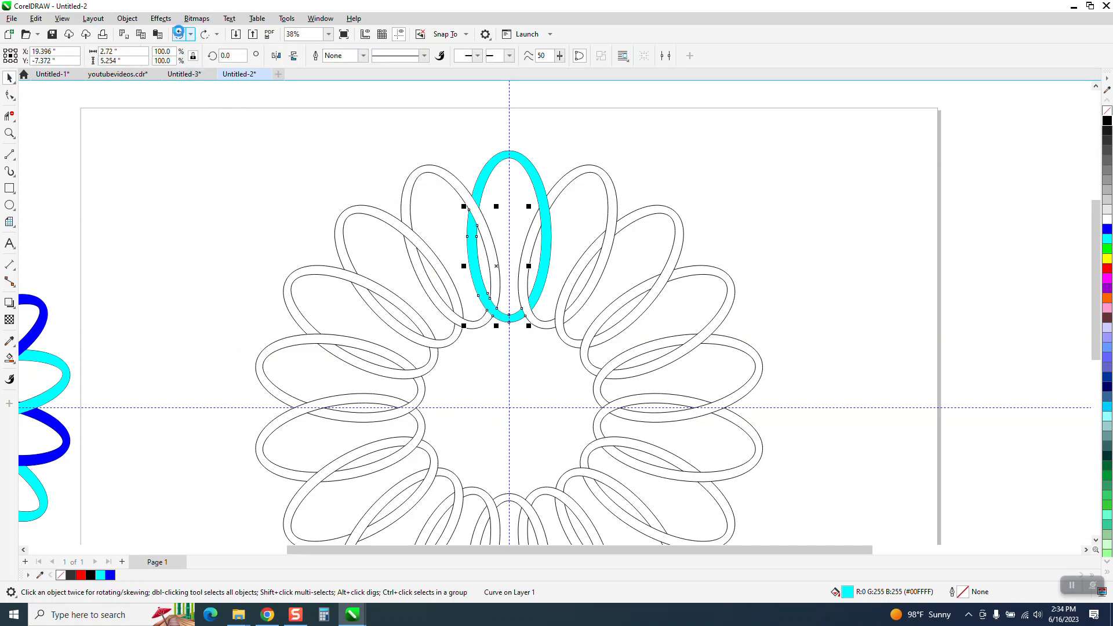
pyautogui.click(179, 34)
pyautogui.click(179, 34)
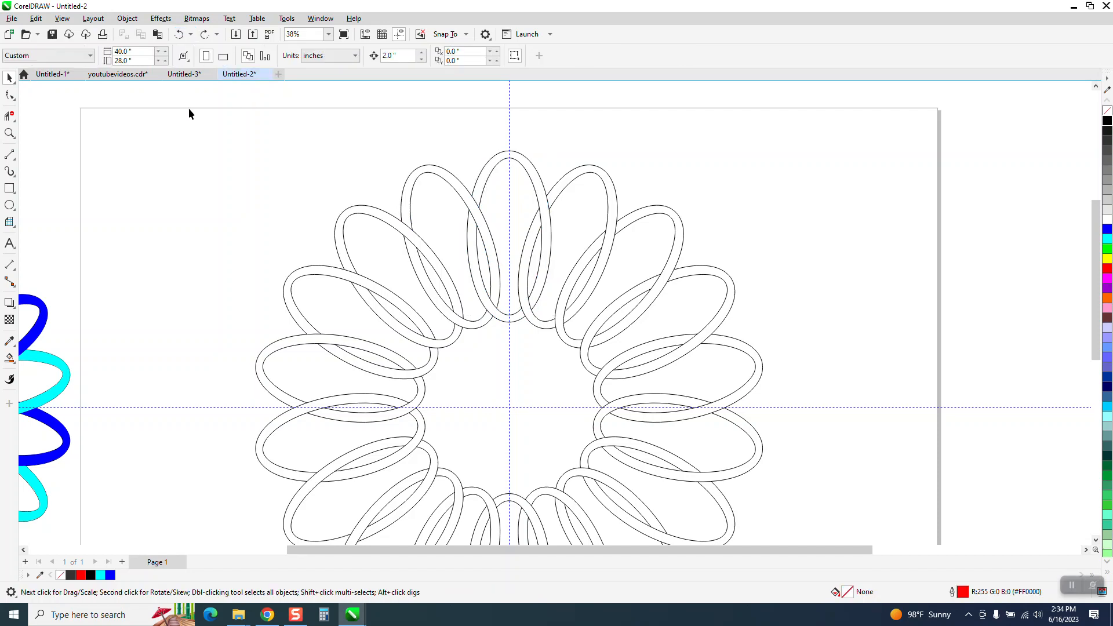
# Step: Select all nine ring pairs of the outline flower and group them
pyautogui.scroll(-2, 194, 110)
pyautogui.moveTo(194, 110); pyautogui.dragTo(611, 366)
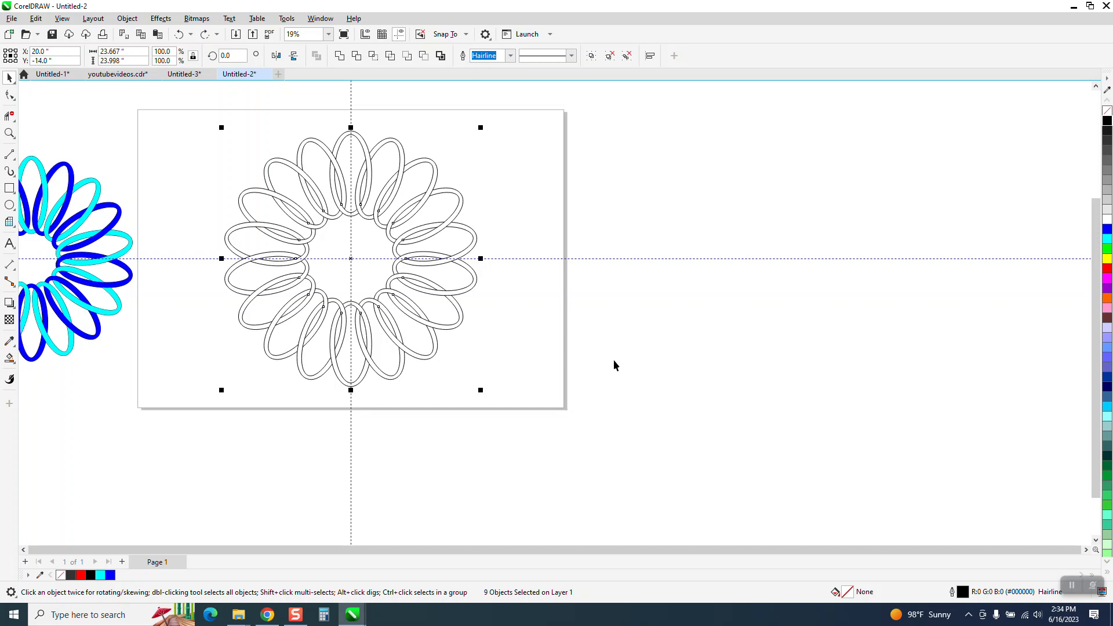
pyautogui.hotkey('ctrl', 'g')
# Step: Smart Fill both parts of the ring left of the top one with blue and no outline
pyautogui.click(9, 133)
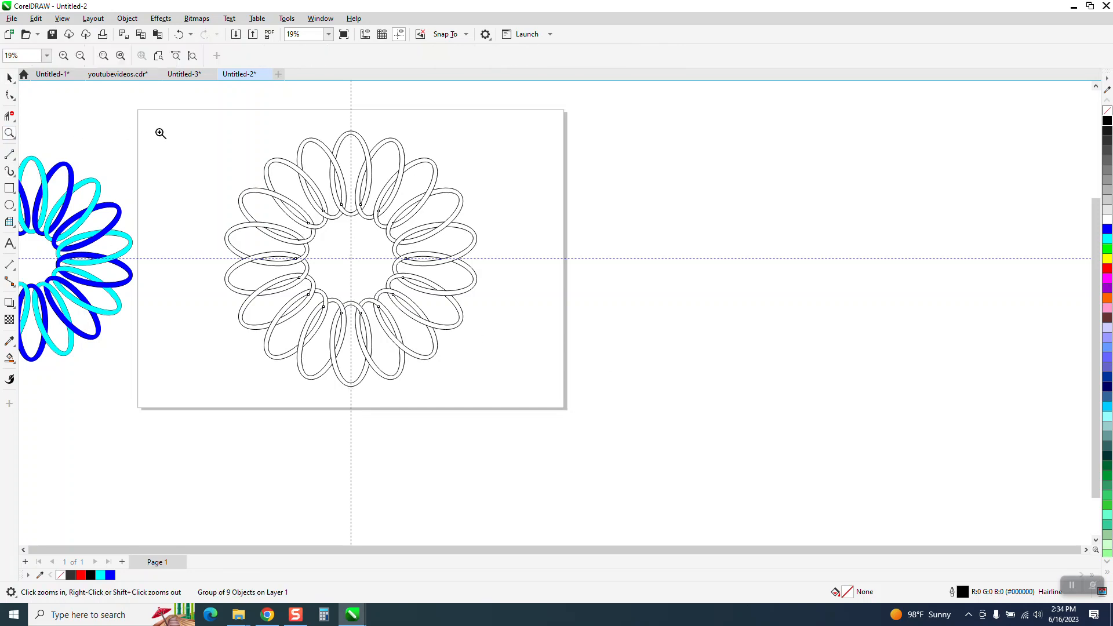
pyautogui.moveTo(224, 113); pyautogui.dragTo(594, 327)
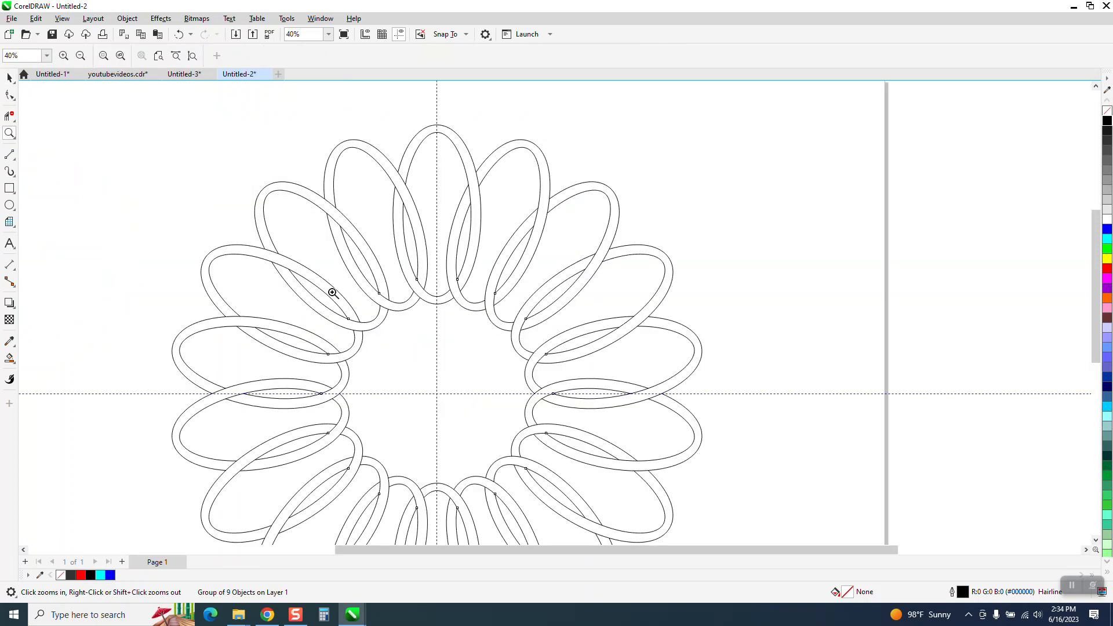
pyautogui.click(10, 359)
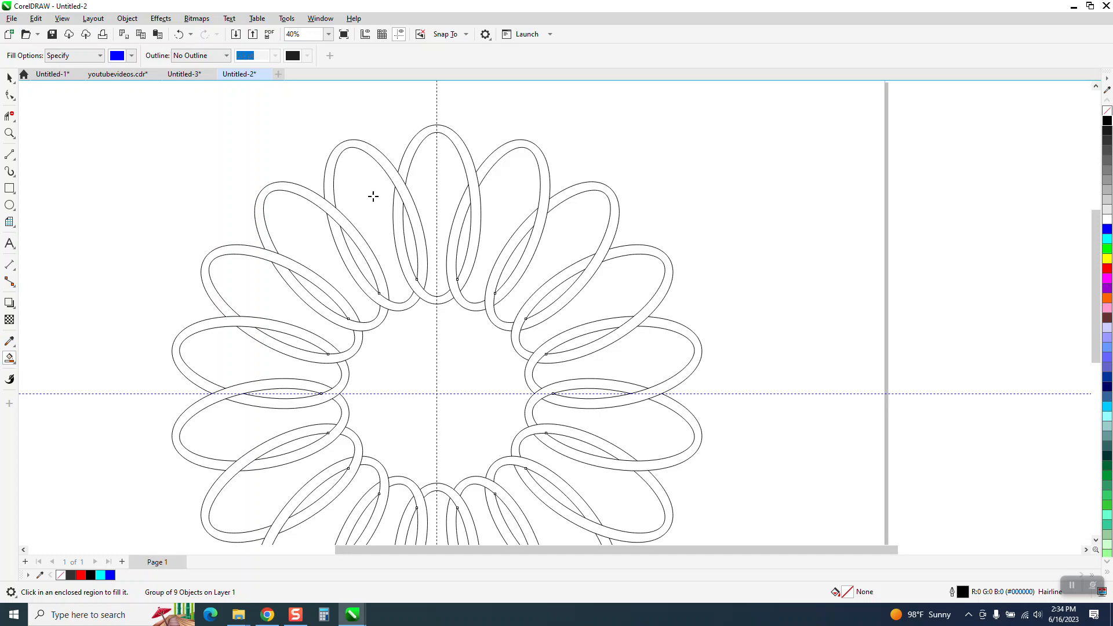
pyautogui.click(397, 171)
pyautogui.click(345, 252)
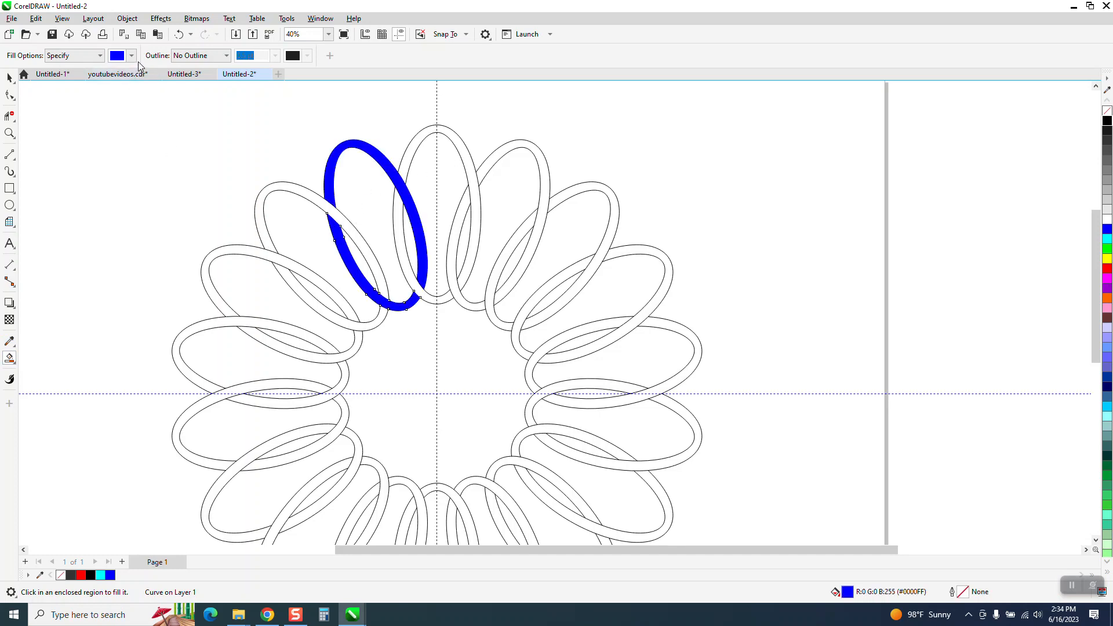
# Step: Change the Smart Fill colour to cyan and fill both parts of the top ring
pyautogui.click(131, 56)
pyautogui.click(181, 128)
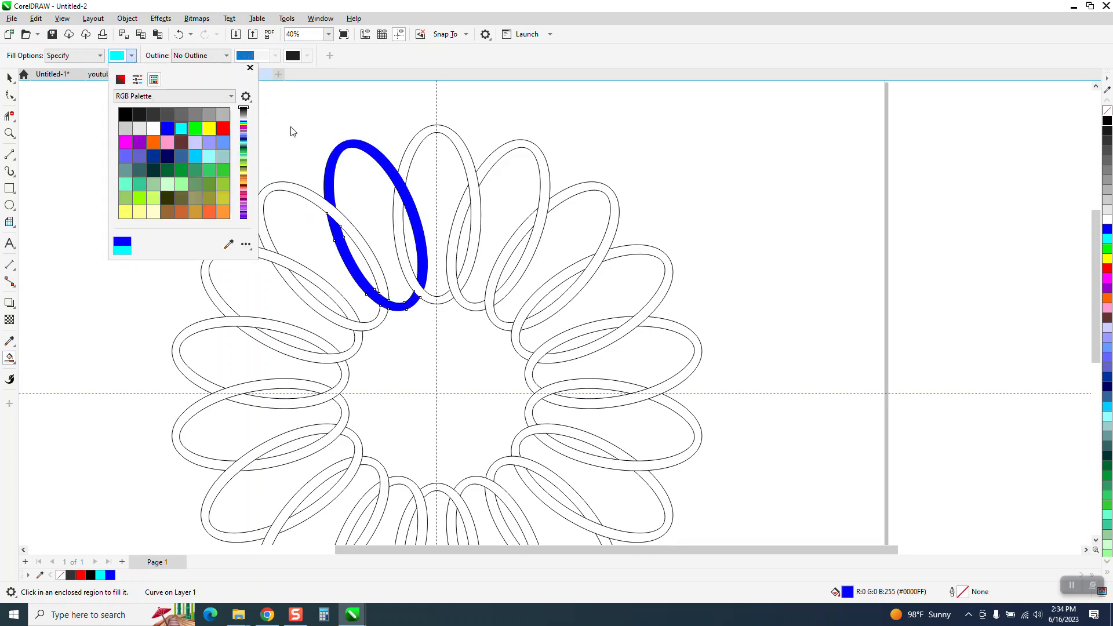
pyautogui.click(463, 148)
pyautogui.click(463, 148)
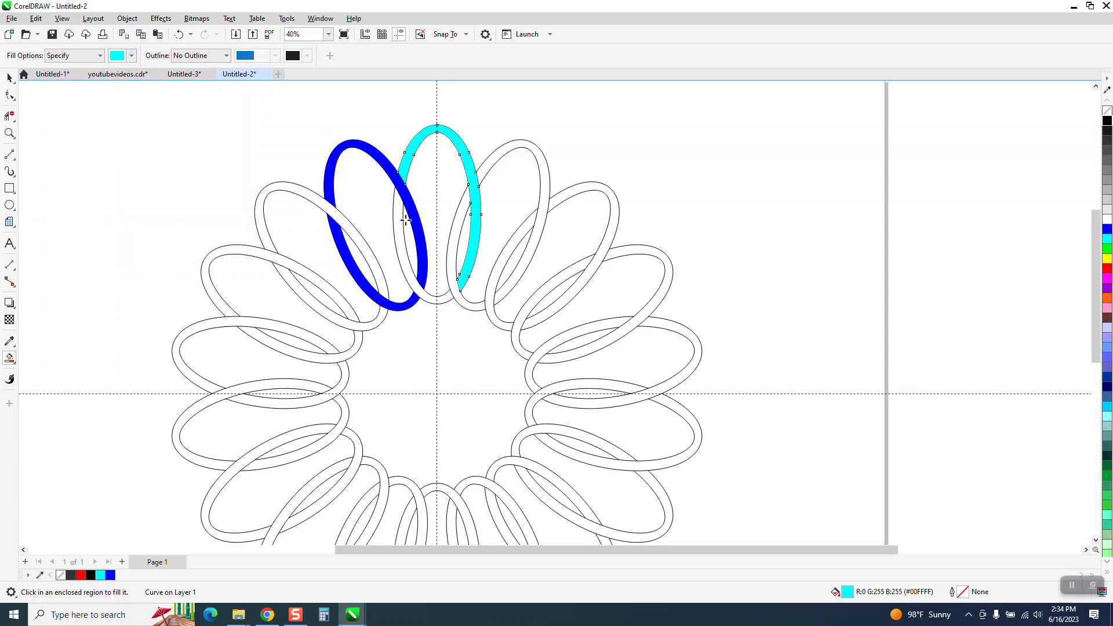
pyautogui.click(401, 224)
pyautogui.click(10, 78)
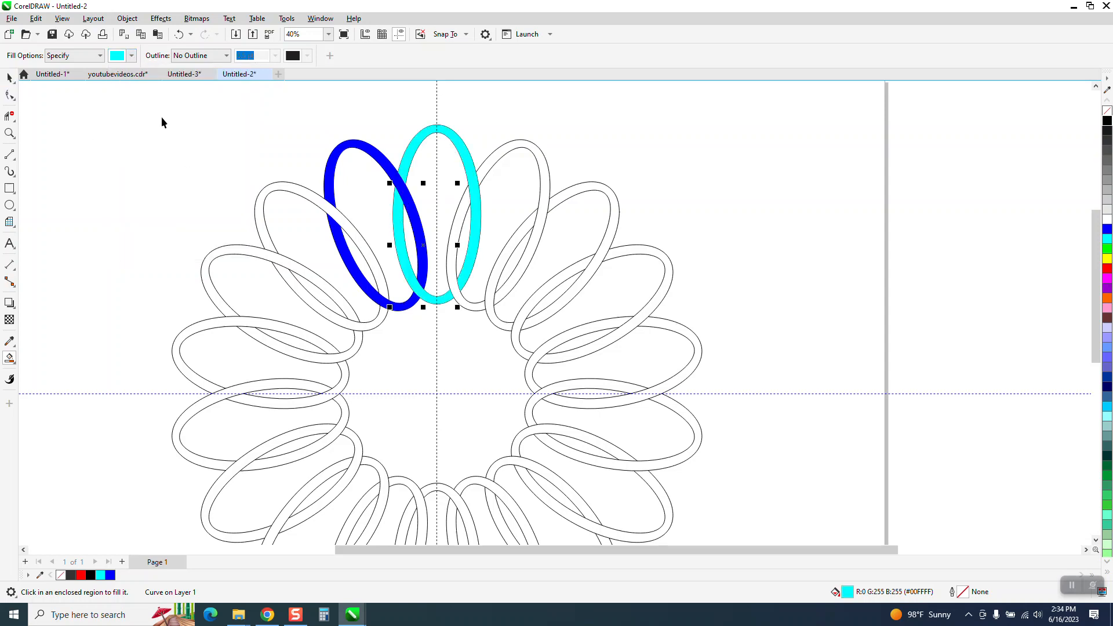
# Step: Move the grouped outline flower horizontally to X 36 inches, clear of the blue and cyan filled rings
pyautogui.click(547, 218)
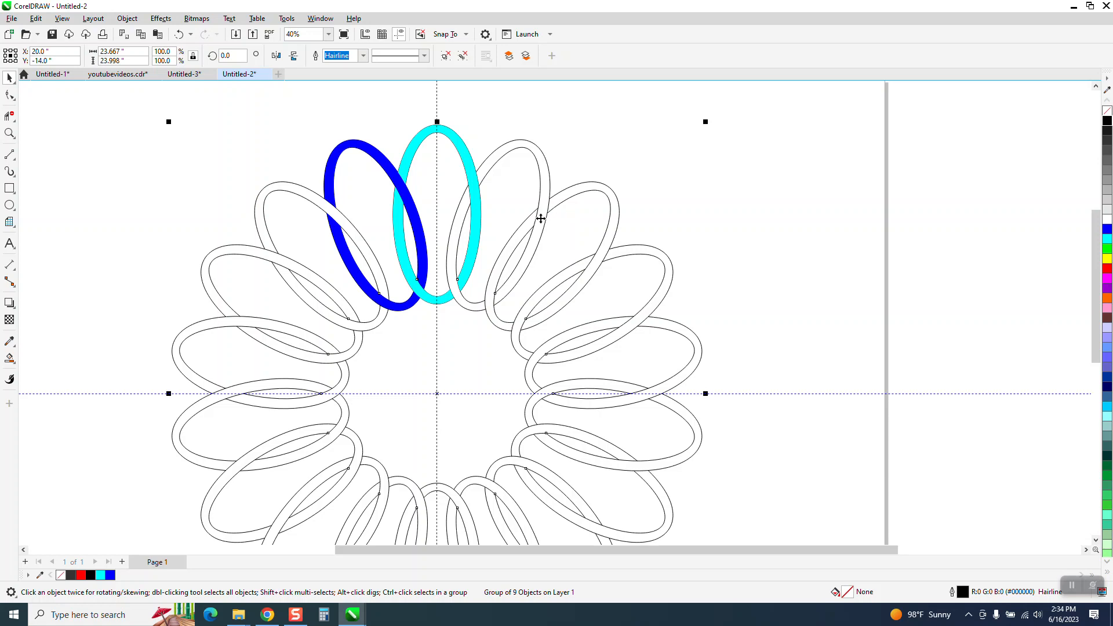
pyautogui.press('Right')
pyautogui.press('Right')
pyautogui.press('Right')
pyautogui.press('Right')
pyautogui.press('Right')
pyautogui.press('Right')
pyautogui.press('Right')
pyautogui.press('Right')
pyautogui.press('Right')
pyautogui.press('Right')
pyautogui.press('Right')
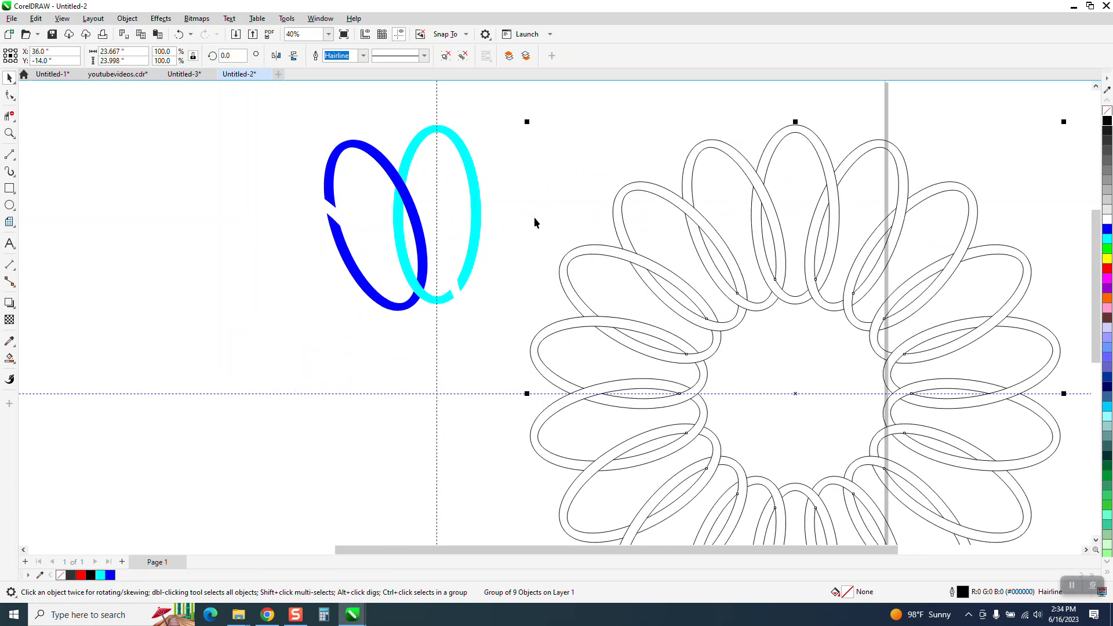
# Step: Move the grouped outline flower farther horizontally to X 50 inches, away from the blue and cyan rings
pyautogui.press('Right')
pyautogui.press('Right')
pyautogui.press('Right')
pyautogui.press('Right')
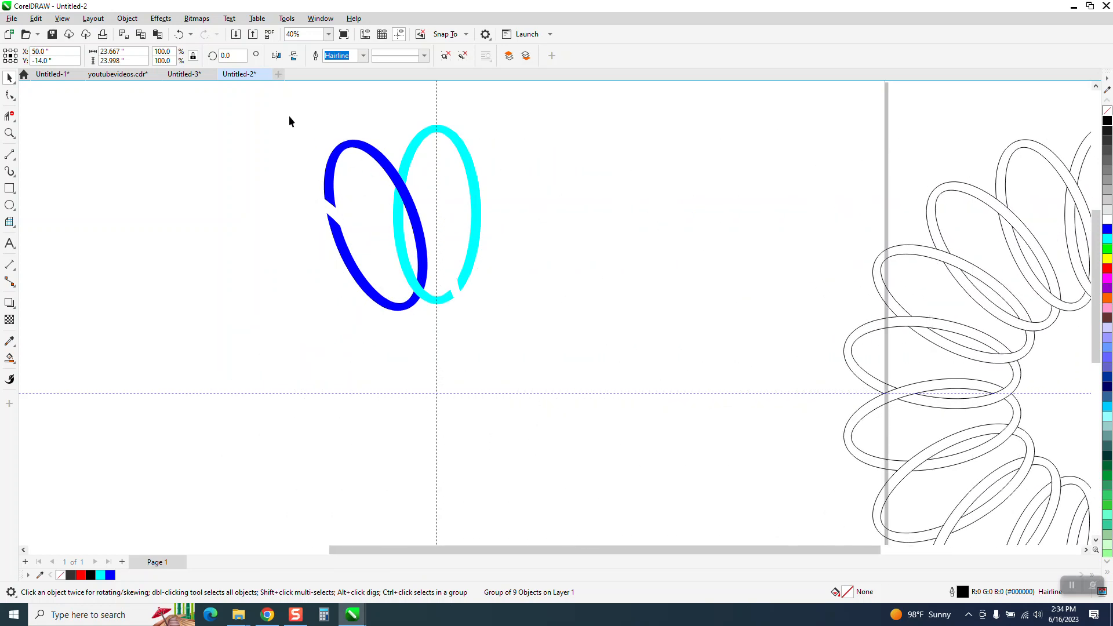
# Step: Group the four blue and cyan ring parts and set the group's rotation centre at the page centre
pyautogui.moveTo(508, 315); pyautogui.dragTo(509, 317)
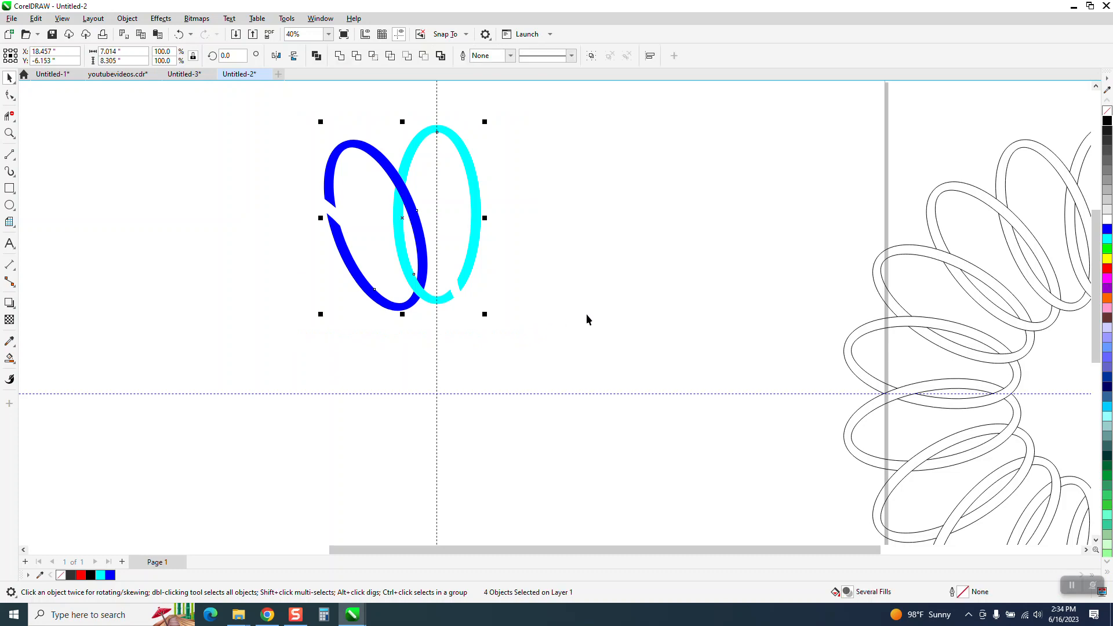
pyautogui.hotkey('ctrl', 'g')
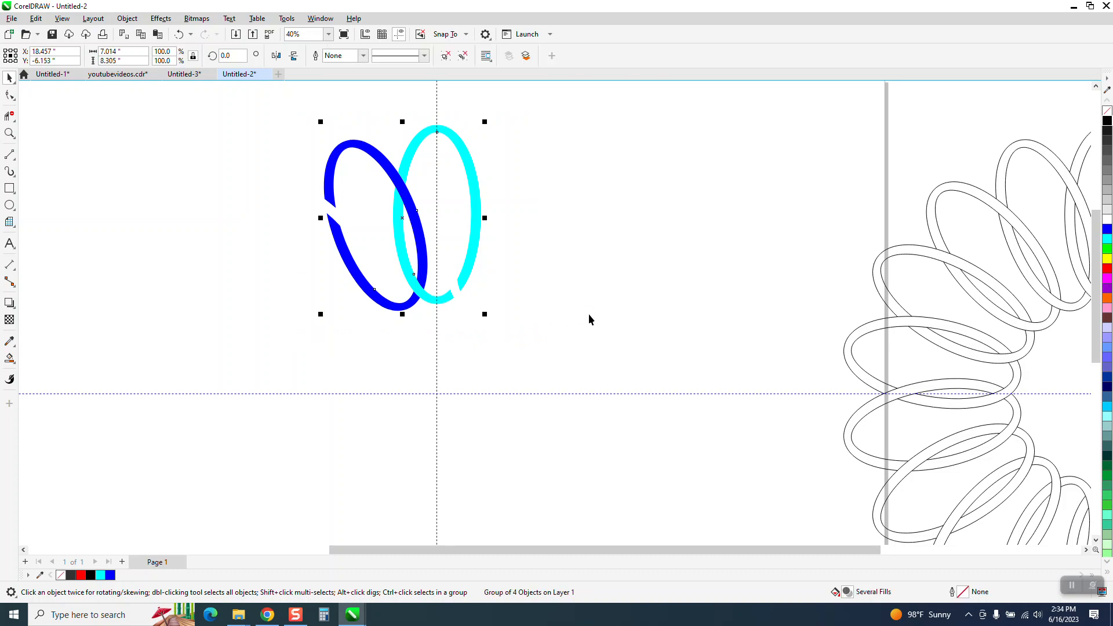
pyautogui.click(399, 216)
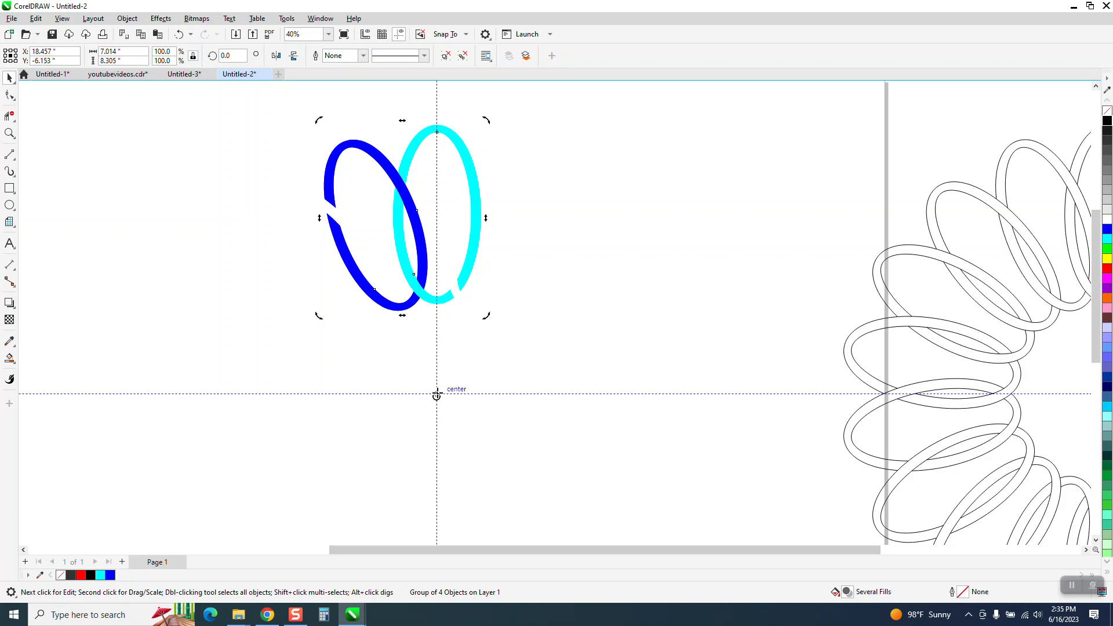
# Step: Rotate copies of the blue and cyan ring pair around the page centre in 40-degree steps until nine pairs close the flower
pyautogui.click(422, 238)
pyautogui.click(422, 237)
pyautogui.press('Return')
pyautogui.hotkey('ctrl', 'r')
pyautogui.hotkey('ctrl', 'r')
pyautogui.hotkey('ctrl', 'r')
pyautogui.hotkey('ctrl', 'r')
pyautogui.hotkey('ctrl', 'r')
pyautogui.hotkey('ctrl', 'r')
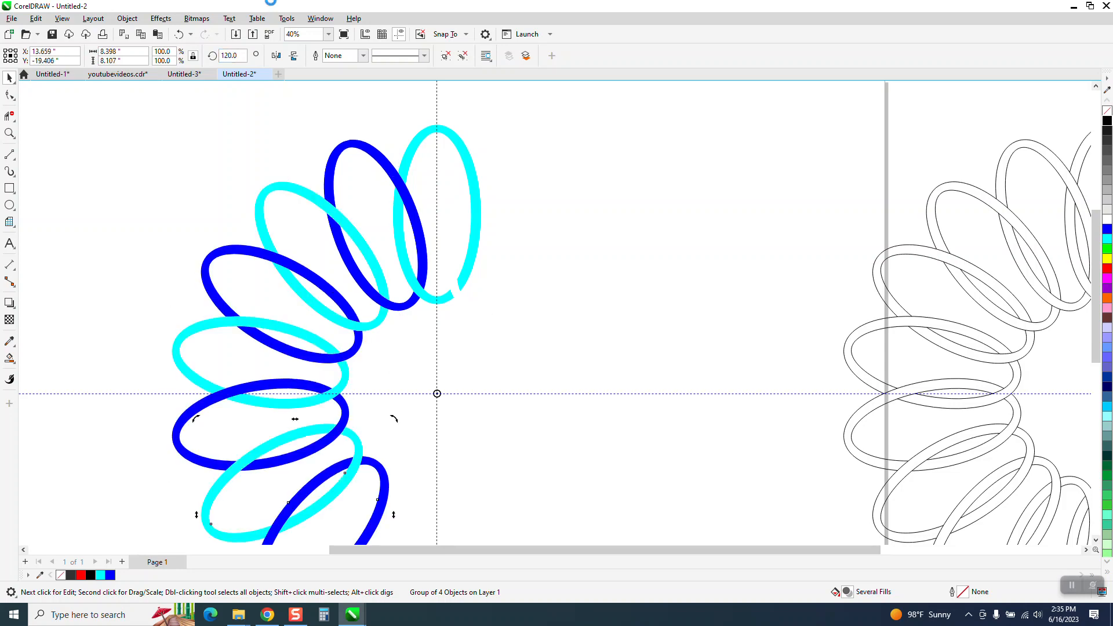
pyautogui.hotkey('ctrl', 'r')
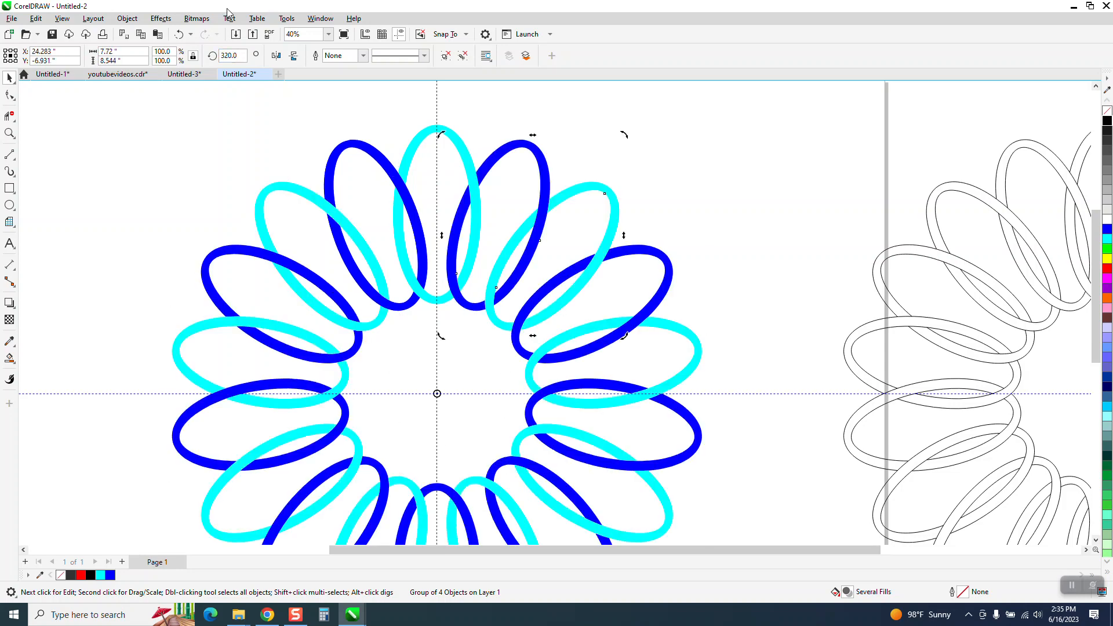
# Step: Deselect the ring pair and compare the coloured flower's weaving with the smaller filled flower beside the page
pyautogui.scroll(-1, 292, 147)
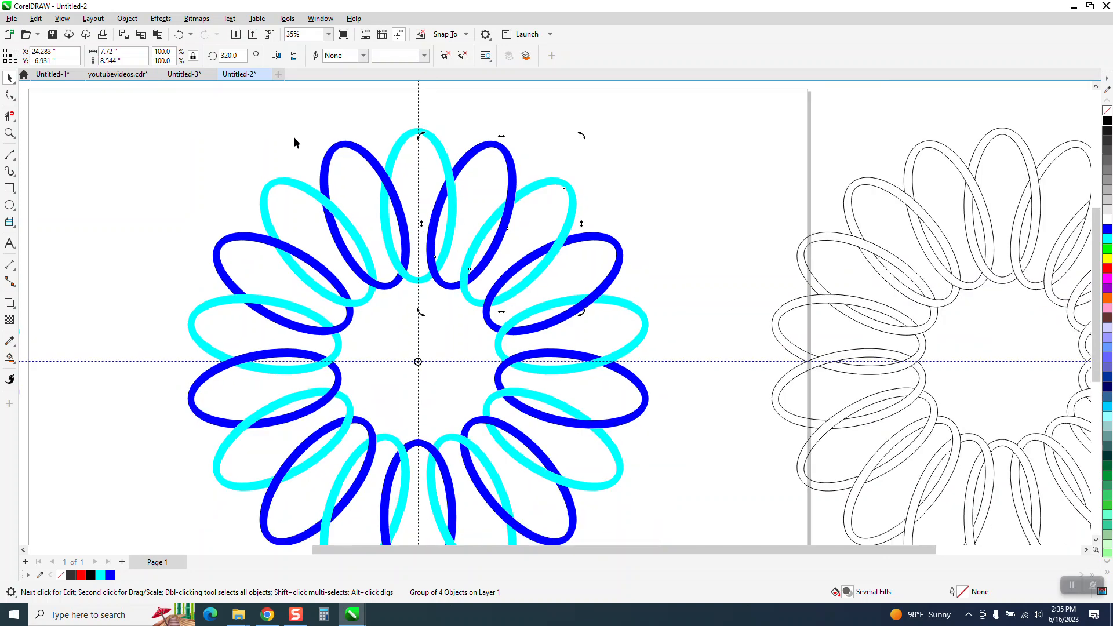
pyautogui.scroll(-1, 296, 138)
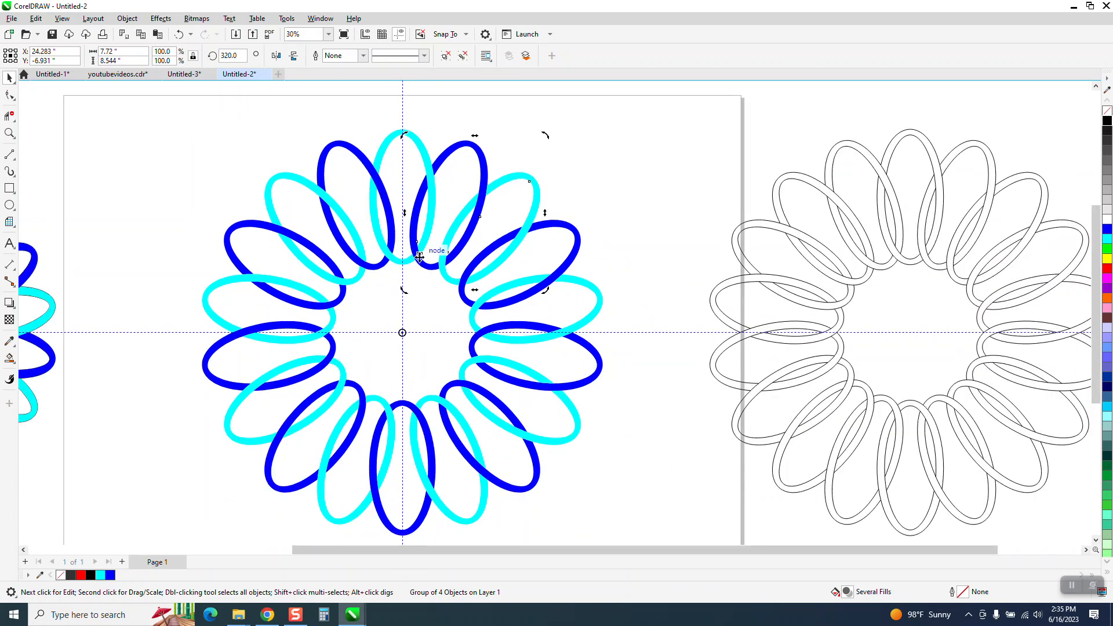
pyautogui.click(287, 152)
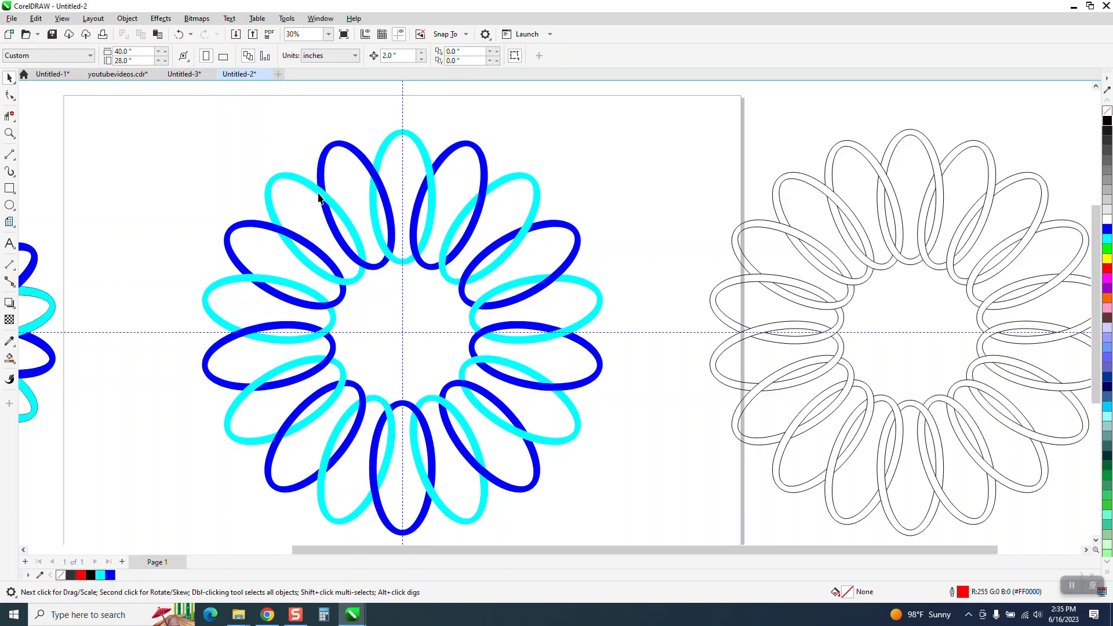
pyautogui.scroll(-3, 386, 216)
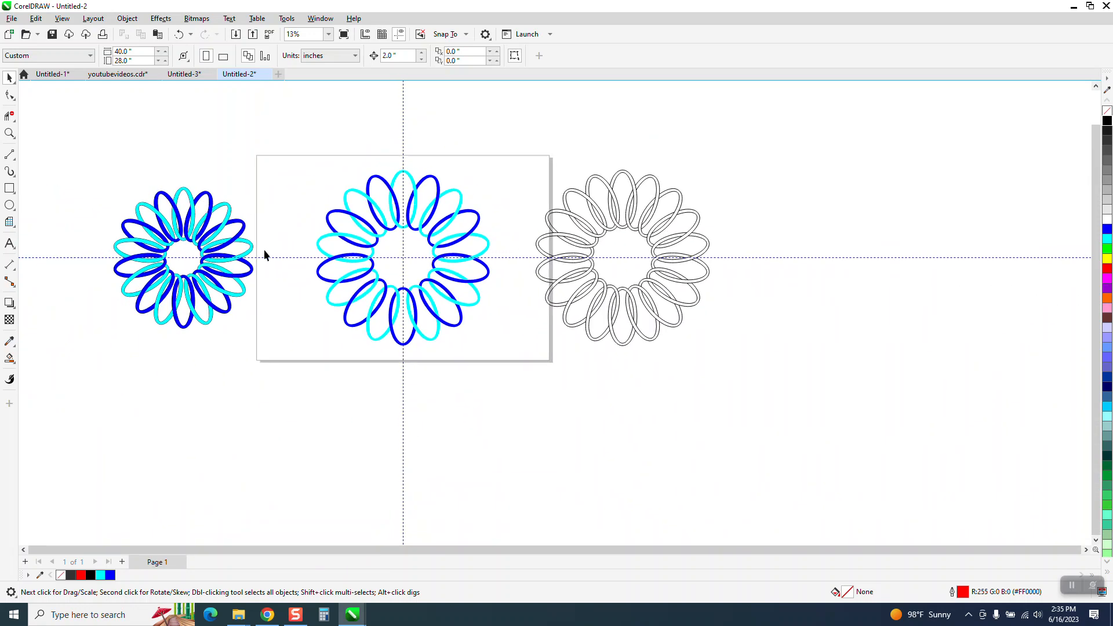
pyautogui.click(12, 134)
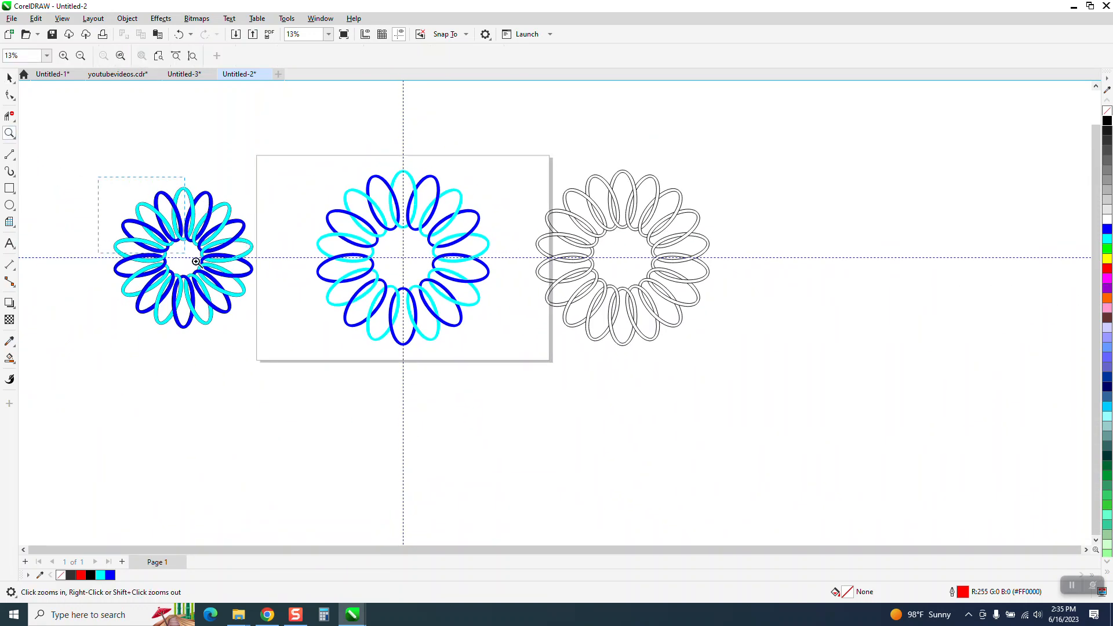
pyautogui.click(320, 336)
pyautogui.scroll(-2, 258, 268)
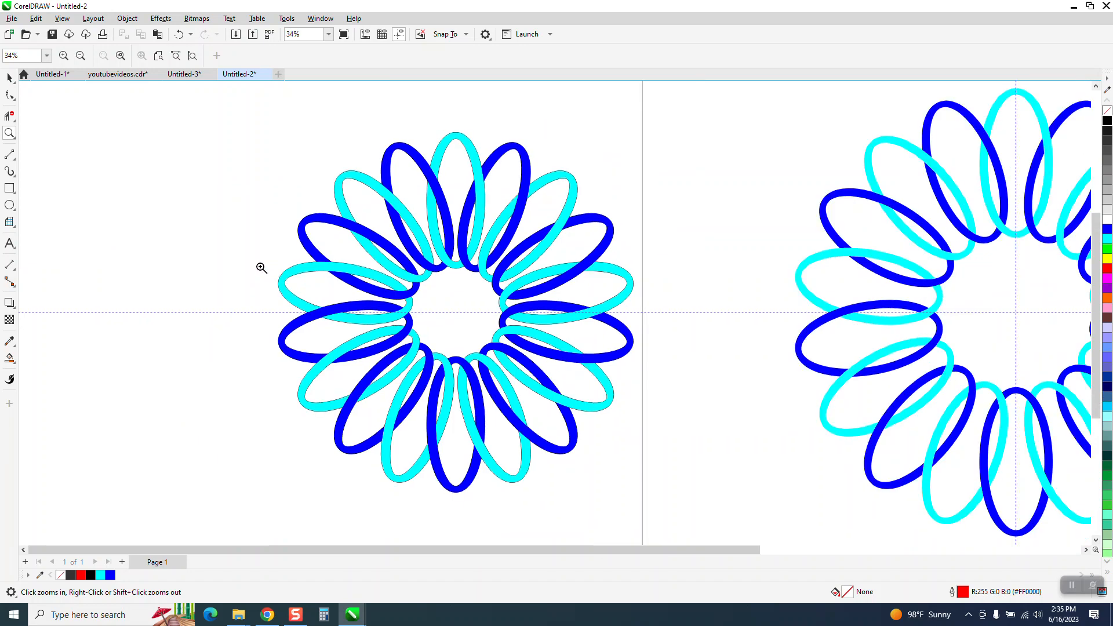
pyautogui.scroll(-1, 257, 259)
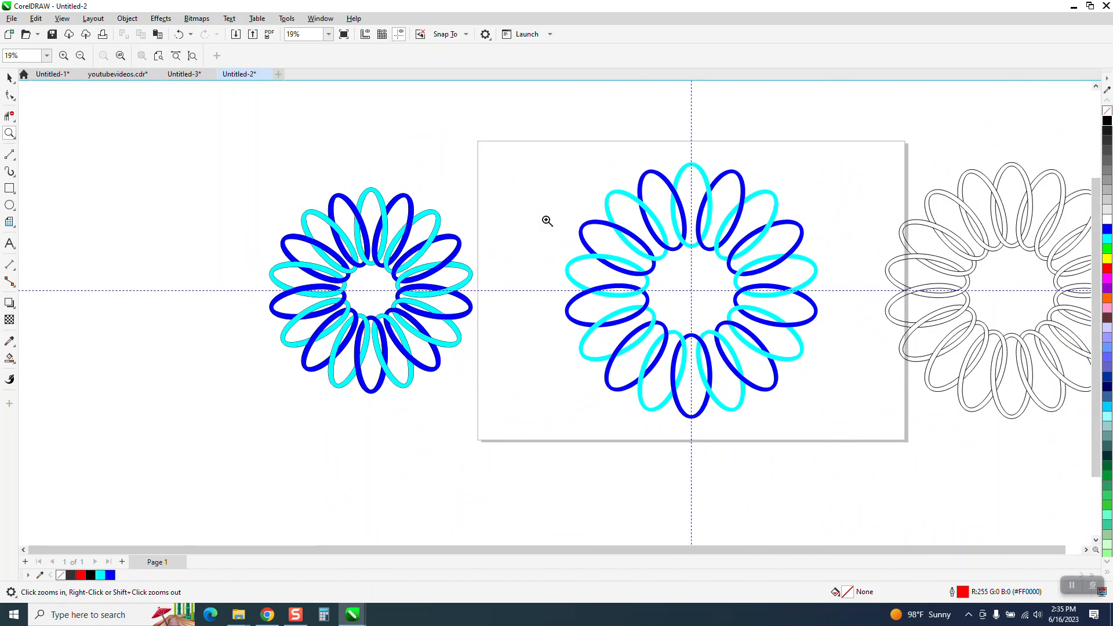